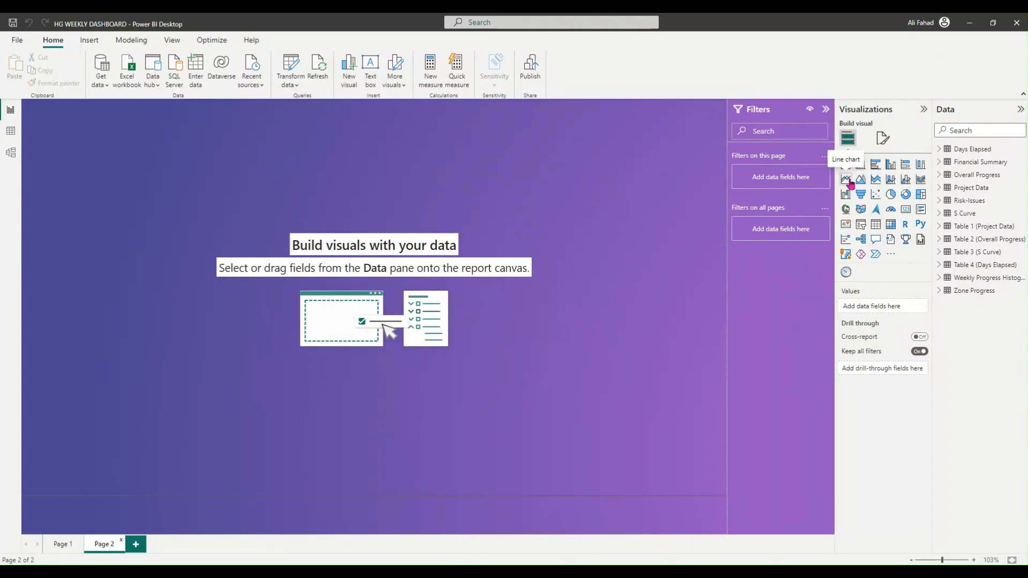
- Insert a blank line chart on Page 2 and enlarge it in width and height
{"action": "left_click", "coordinate": [849, 182]}
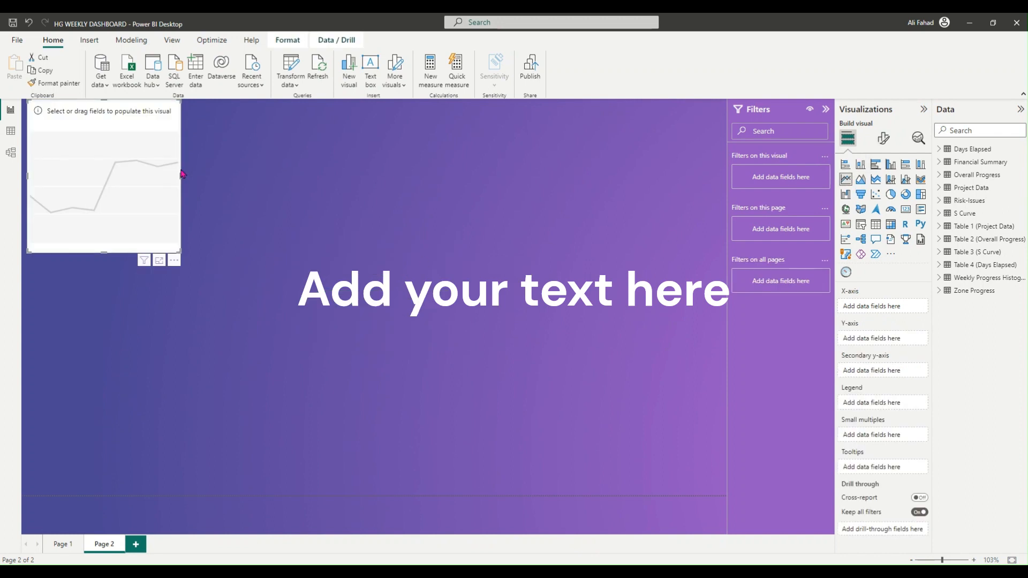
{"action": "left_click_drag", "start_coordinate": [182, 175], "coordinate": [450, 177]}
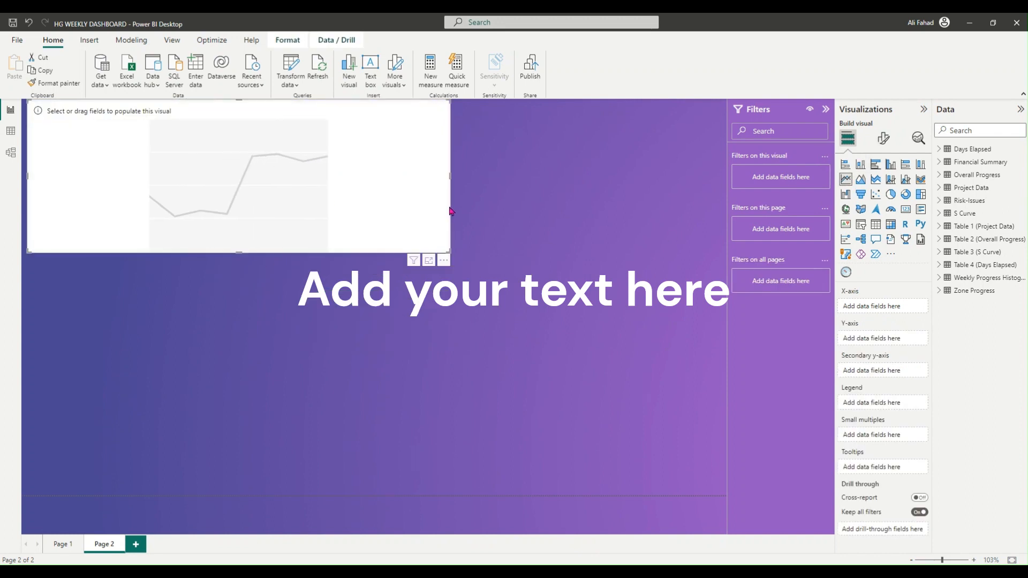
{"action": "left_click_drag", "start_coordinate": [239, 252], "coordinate": [240, 361]}
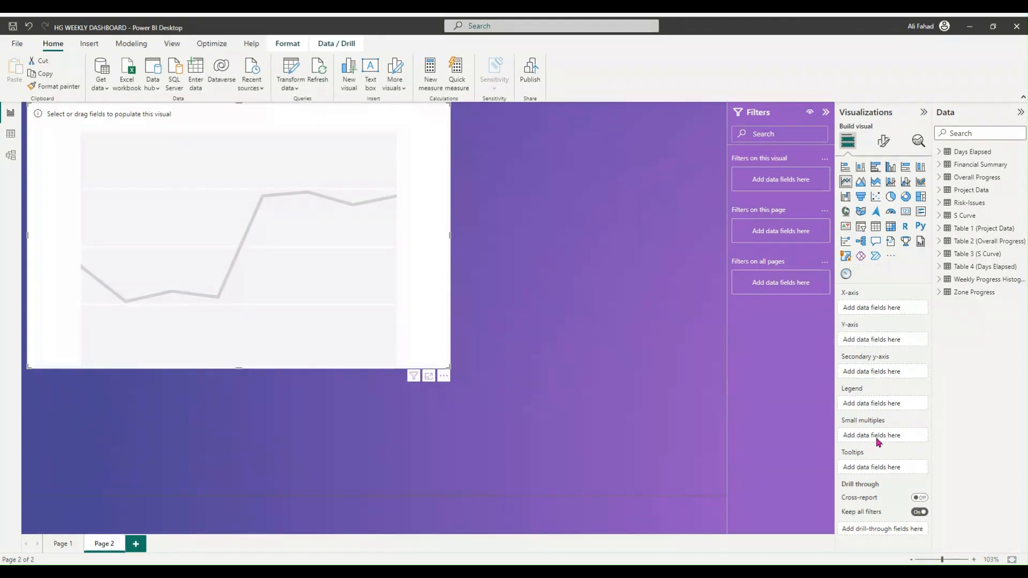
- Assign the S Curve table's Month field to the chart's X-axis, using plain Month instead of the date hierarchy
{"action": "left_click", "coordinate": [939, 214]}
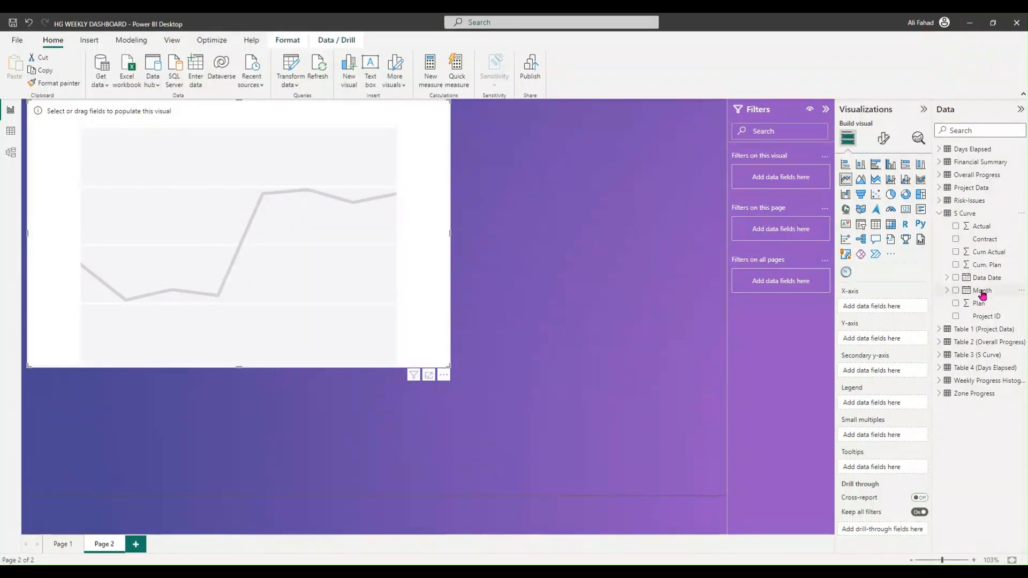
{"action": "left_click_drag", "start_coordinate": [983, 296], "coordinate": [903, 312]}
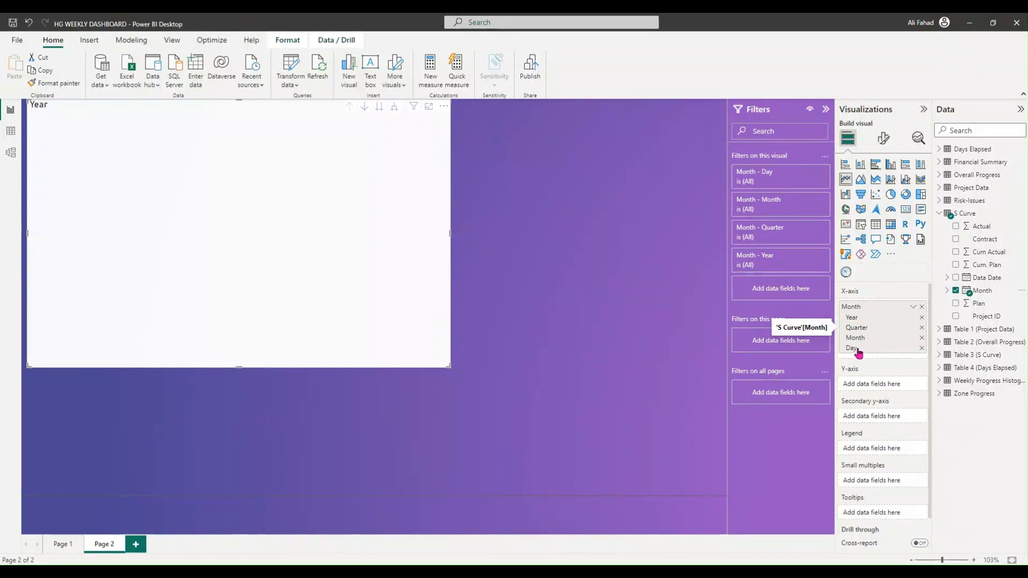
{"action": "left_click", "coordinate": [914, 308]}
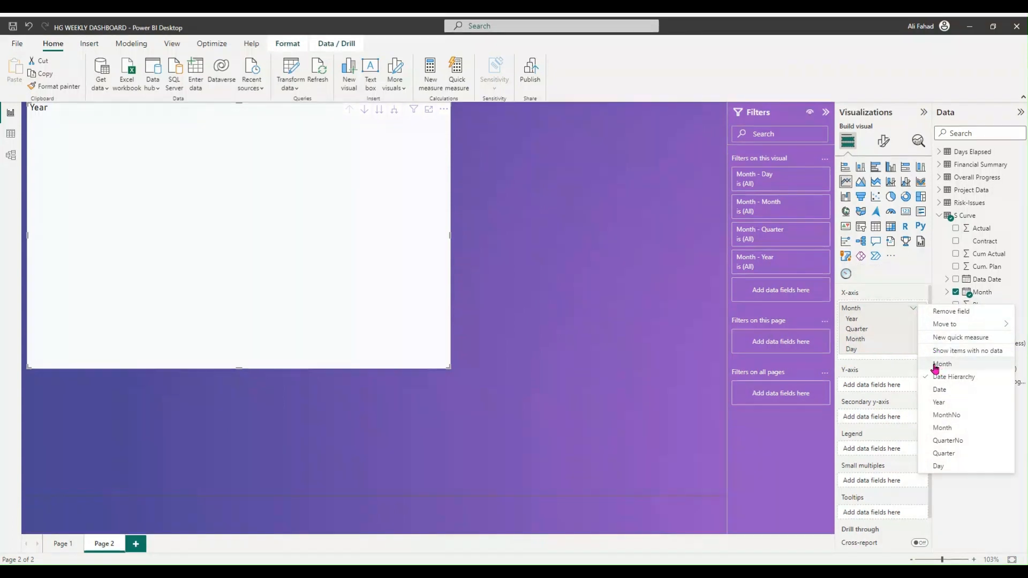
{"action": "left_click", "coordinate": [936, 363]}
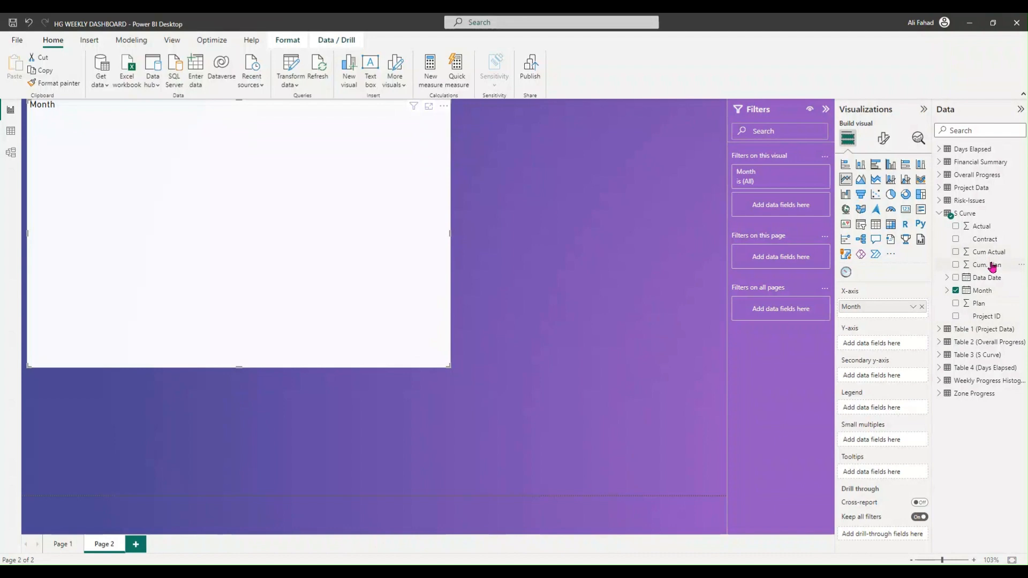
- Add the S Curve fields Cum. Plan and Cum Actual to the chart's Y-axis
{"action": "mouse_move", "coordinate": [993, 267]}
{"action": "left_mouse_down"}
{"action": "mouse_move", "coordinate": [947, 355]}
{"action": "mouse_move", "coordinate": [901, 360]}
{"action": "mouse_move", "coordinate": [895, 349]}
{"action": "left_mouse_up"}
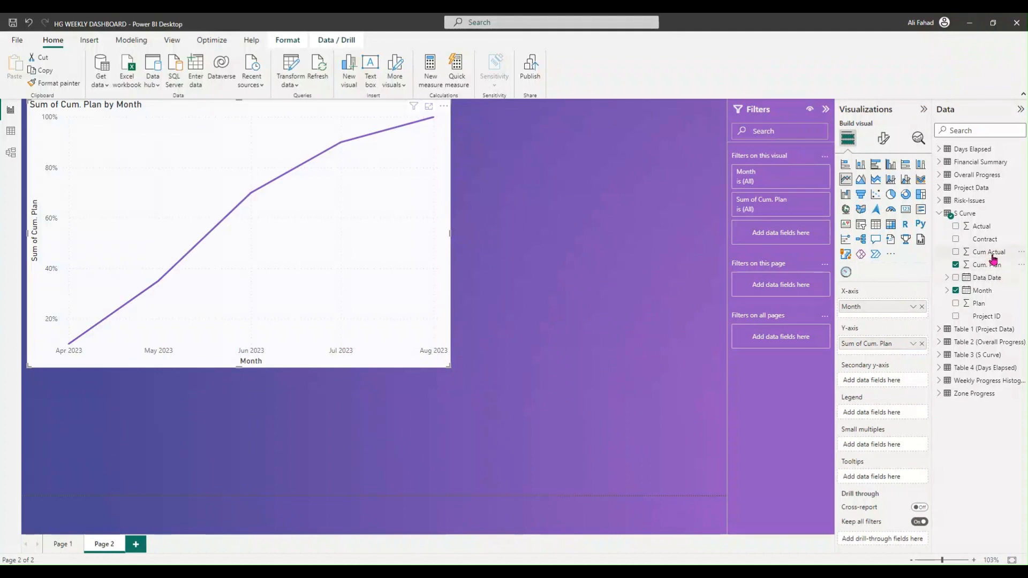
{"action": "left_click_drag", "start_coordinate": [991, 255], "coordinate": [898, 348]}
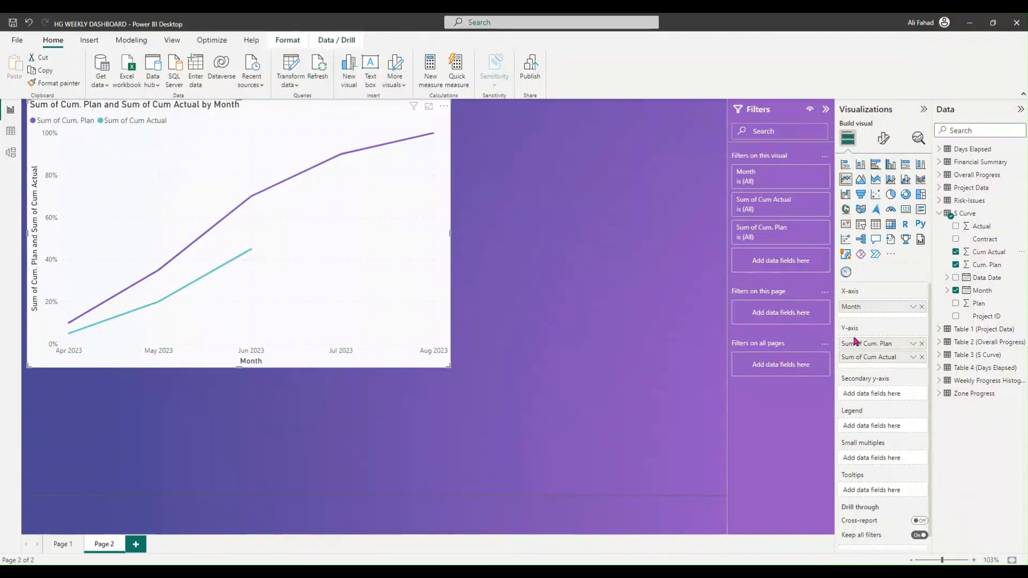
- Rename the plan series on the Y-axis to "Cum. Plan" for this visual
{"action": "left_click", "coordinate": [914, 345]}
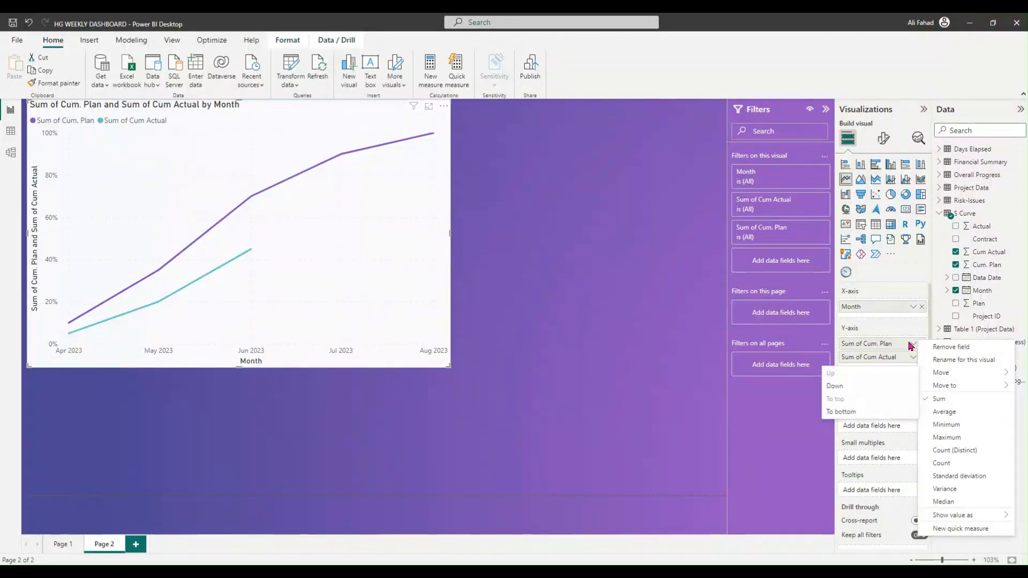
{"action": "left_click", "coordinate": [954, 362]}
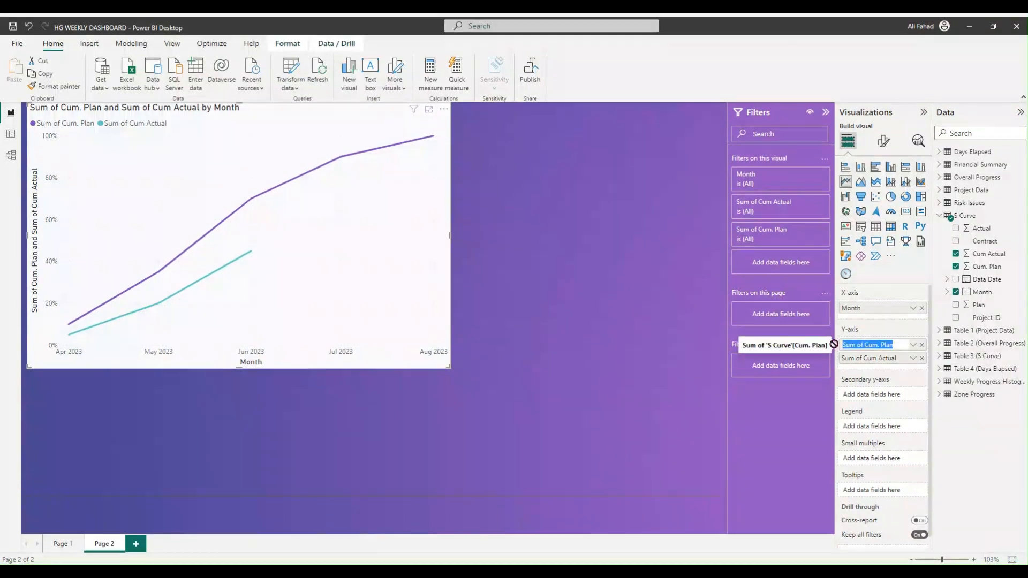
{"action": "left_click", "coordinate": [866, 344]}
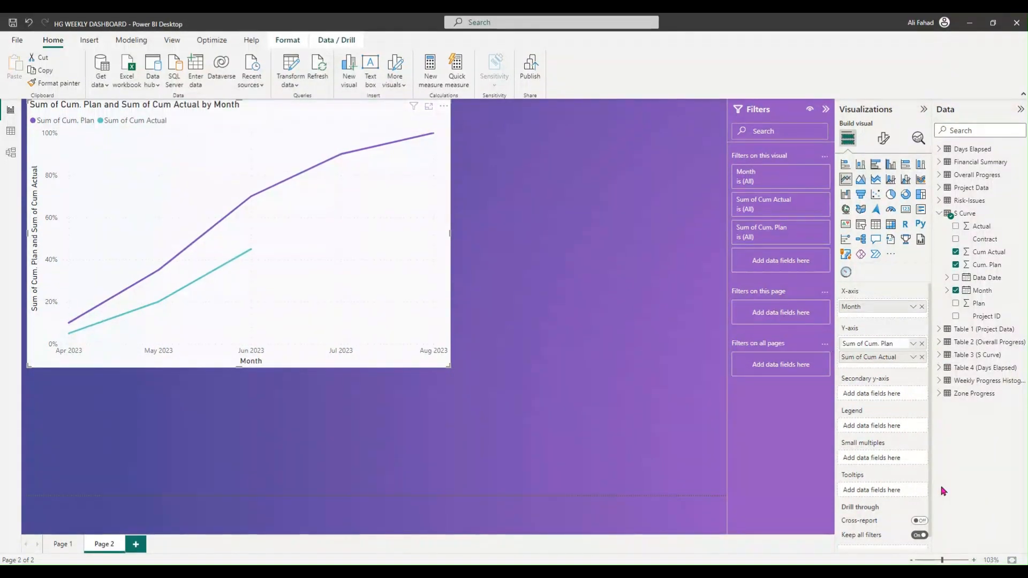
{"action": "key", "text": "BackSpace"}
{"action": "key", "text": "BackSpace"}
{"action": "key", "text": "BackSpace"}
{"action": "key", "text": "BackSpace"}
{"action": "key", "text": "BackSpace"}
{"action": "key", "text": "BackSpace"}
{"action": "key", "text": "BackSpace"}
{"action": "key", "text": "Return"}
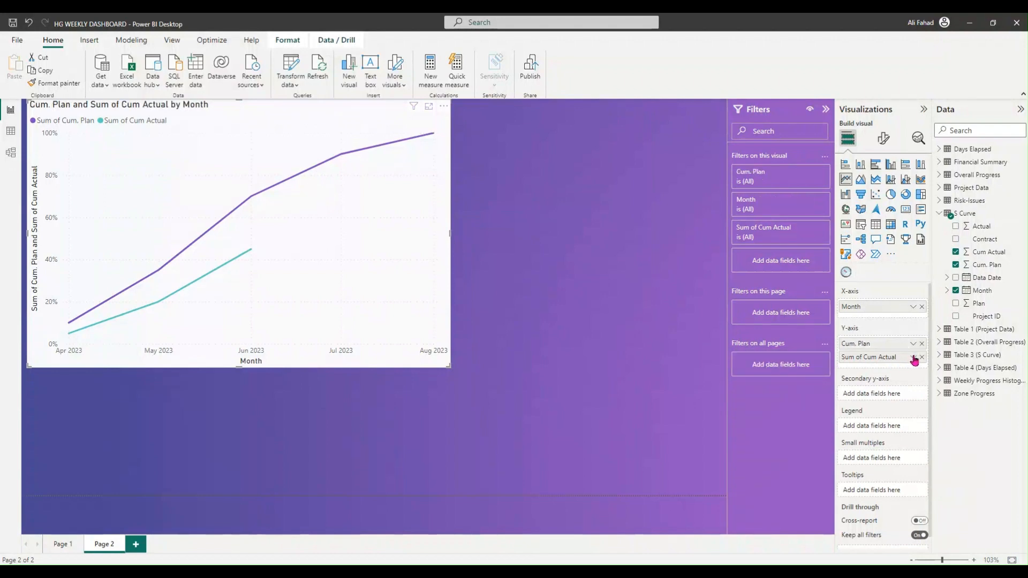
- Rename the actual series on the Y-axis to "Cum Actual" for this visual
{"action": "left_click", "coordinate": [913, 358]}
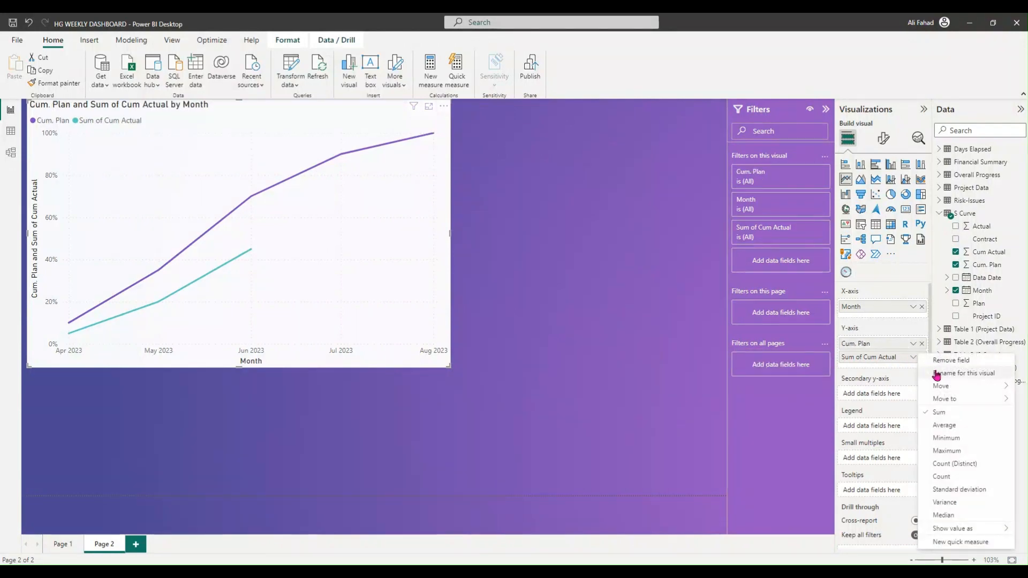
{"action": "left_click", "coordinate": [934, 373]}
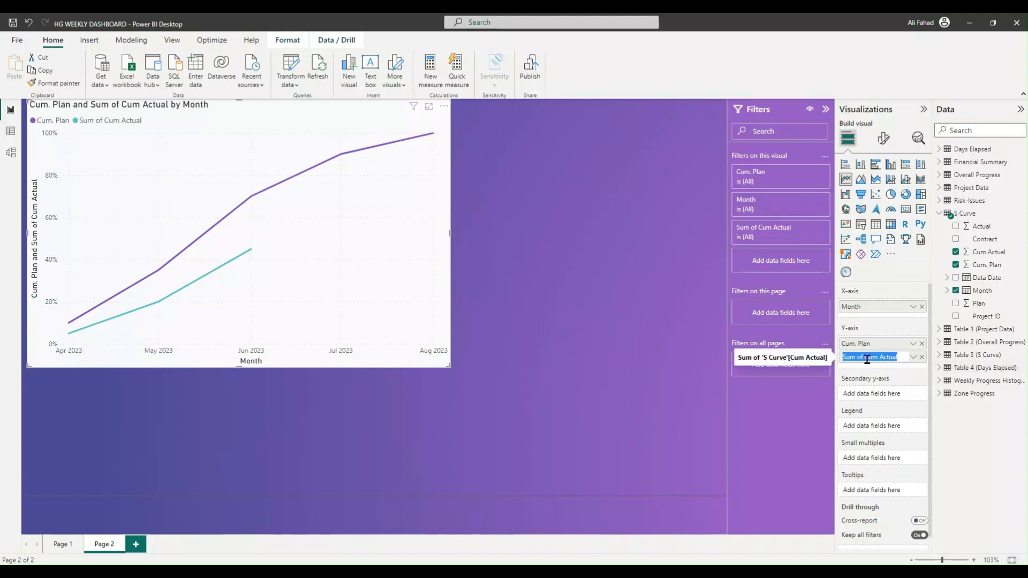
{"action": "left_click", "coordinate": [867, 358]}
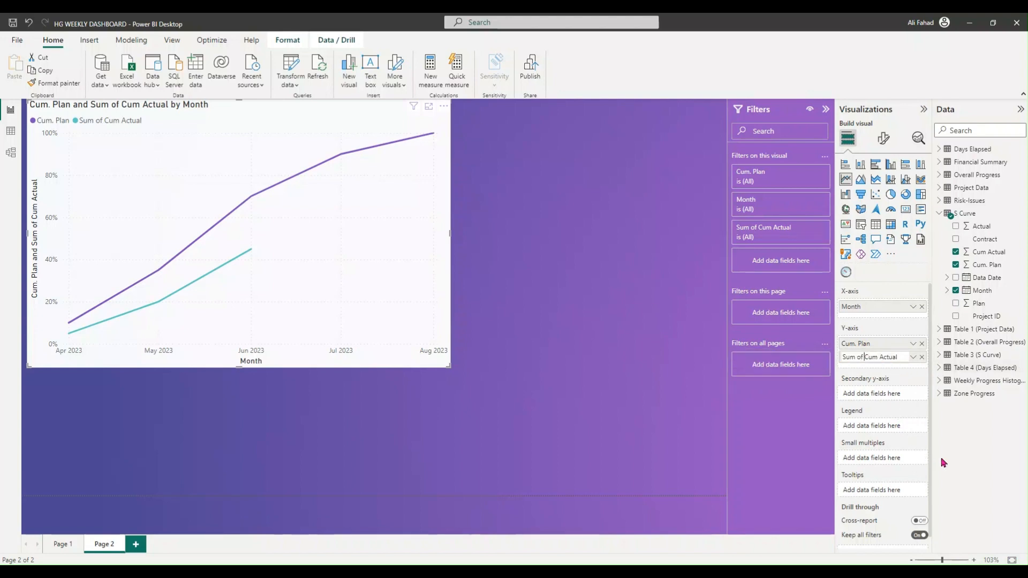
{"action": "key", "text": "BackSpace"}
{"action": "key", "text": "BackSpace"}
{"action": "key", "text": "BackSpace"}
{"action": "key", "text": "BackSpace"}
{"action": "key", "text": "BackSpace"}
{"action": "key", "text": "BackSpace"}
{"action": "key", "text": "BackSpace"}
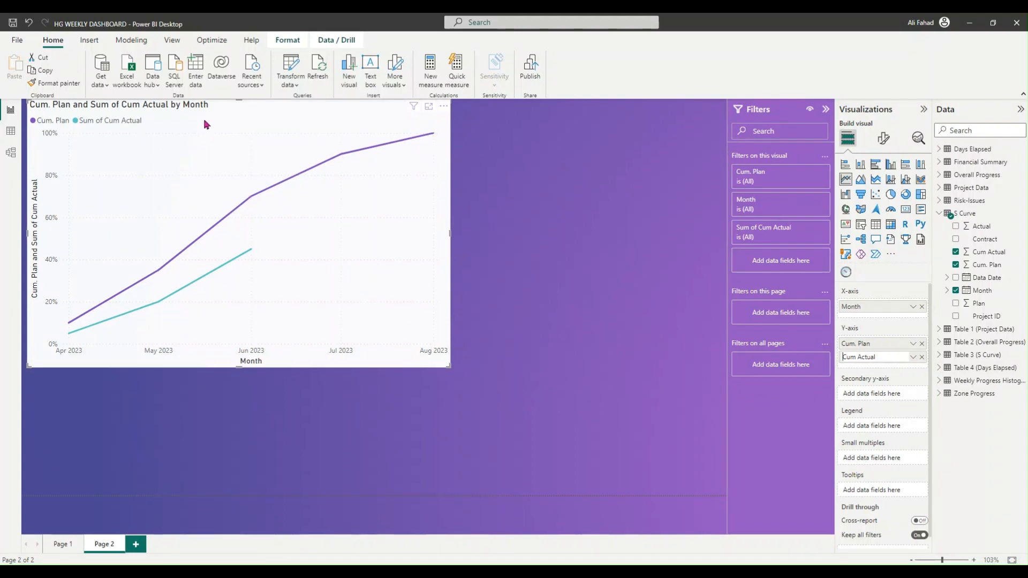
{"action": "key", "text": "Return"}
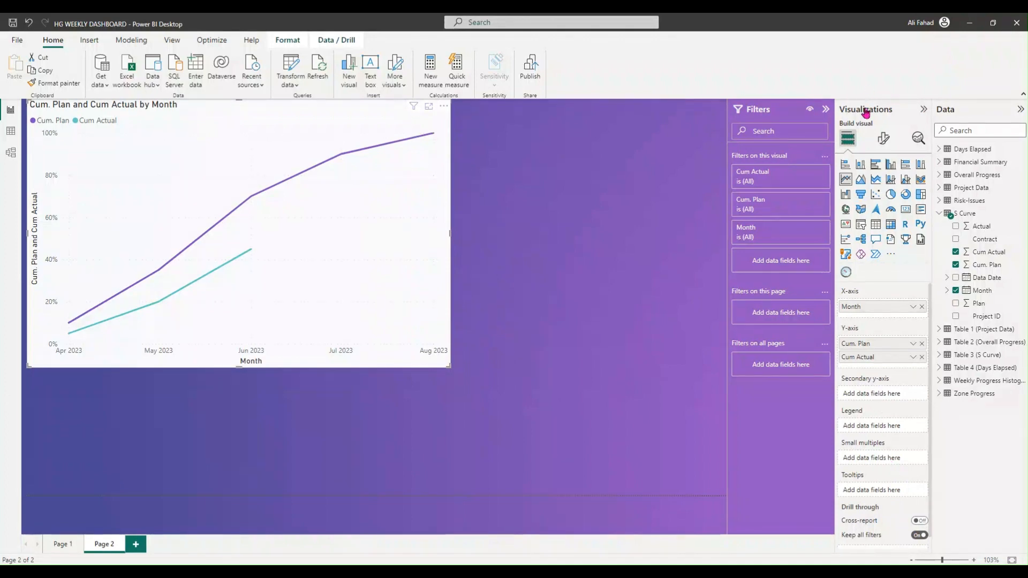
- Examine the line chart's formatting options for data labels, series labels and the X-axis
{"action": "left_click", "coordinate": [883, 138]}
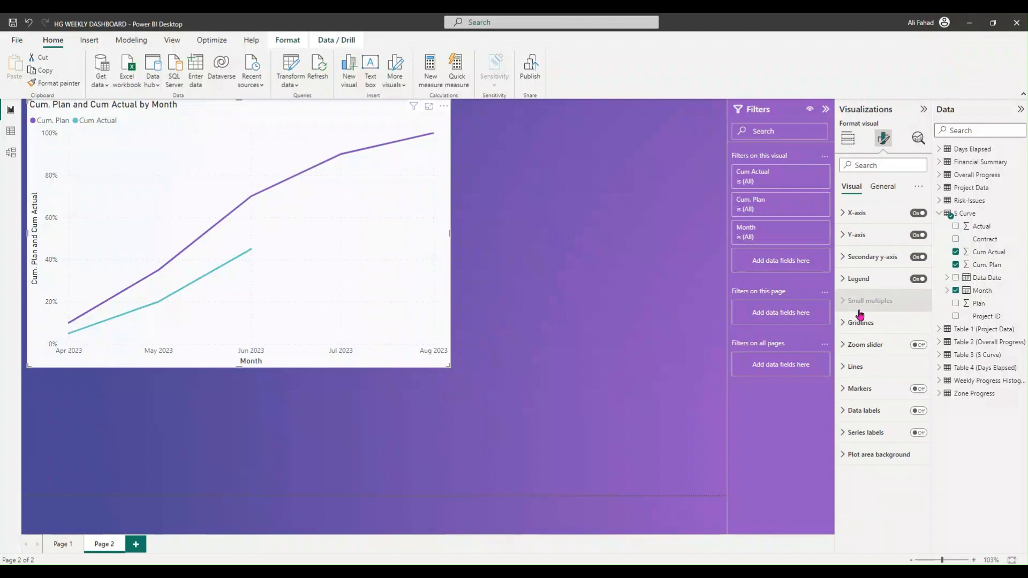
{"action": "left_click", "coordinate": [856, 412]}
{"action": "left_click", "coordinate": [856, 411]}
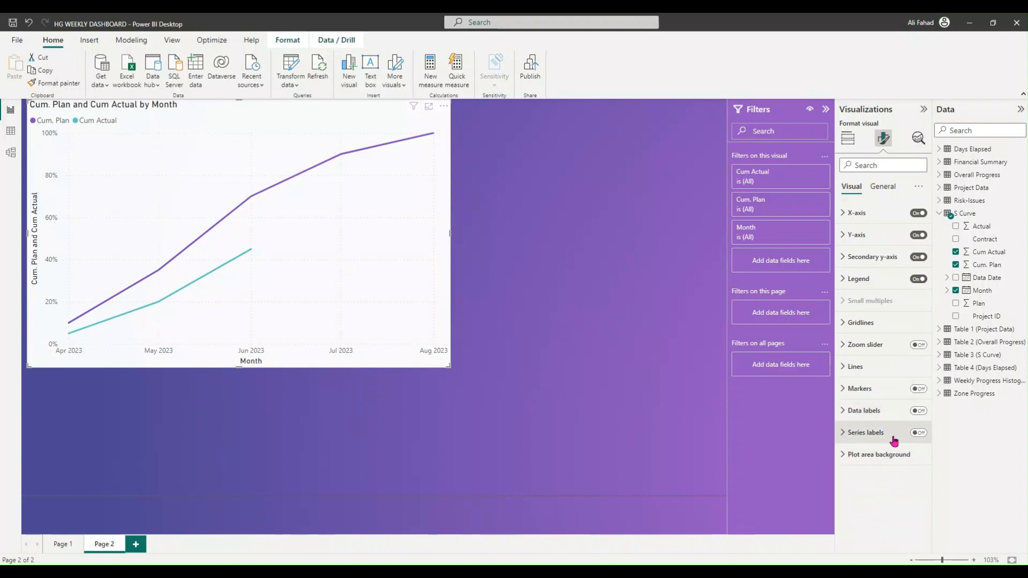
{"action": "left_click", "coordinate": [919, 434]}
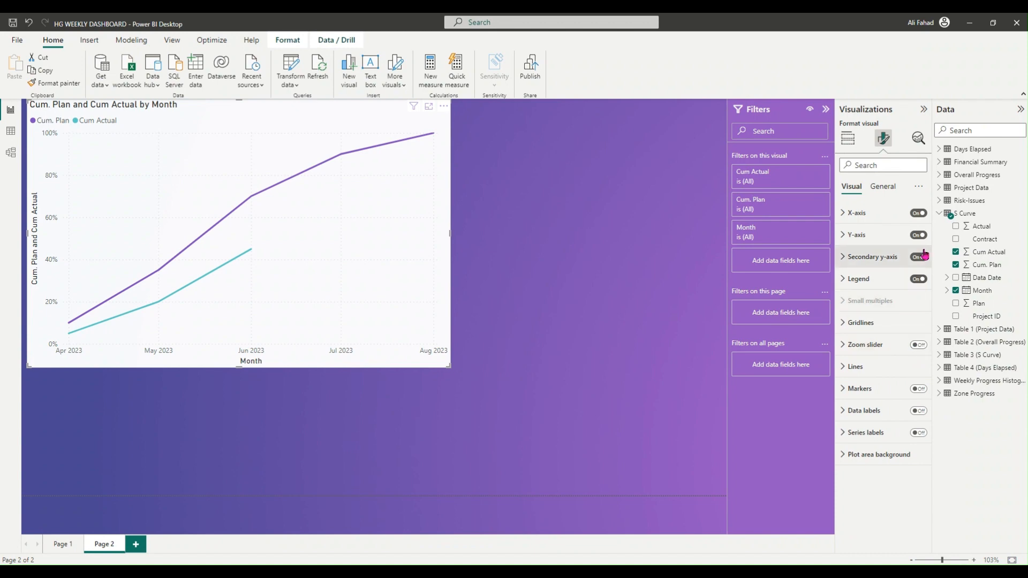
{"action": "left_click", "coordinate": [877, 214]}
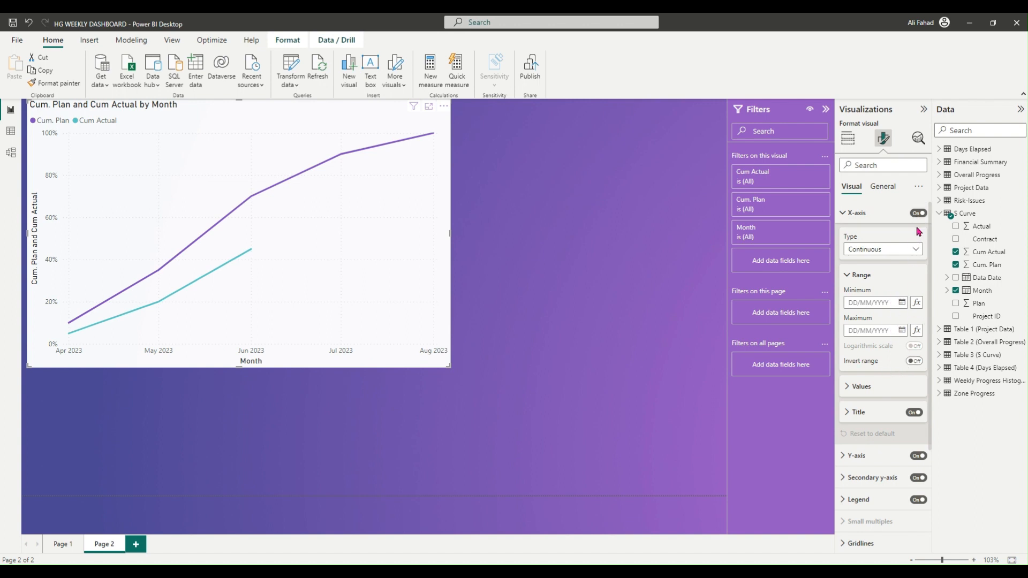
{"action": "left_click", "coordinate": [863, 214]}
- Turn off the title of the line chart's Y-axis in its formatting settings
{"action": "left_click", "coordinate": [875, 236]}
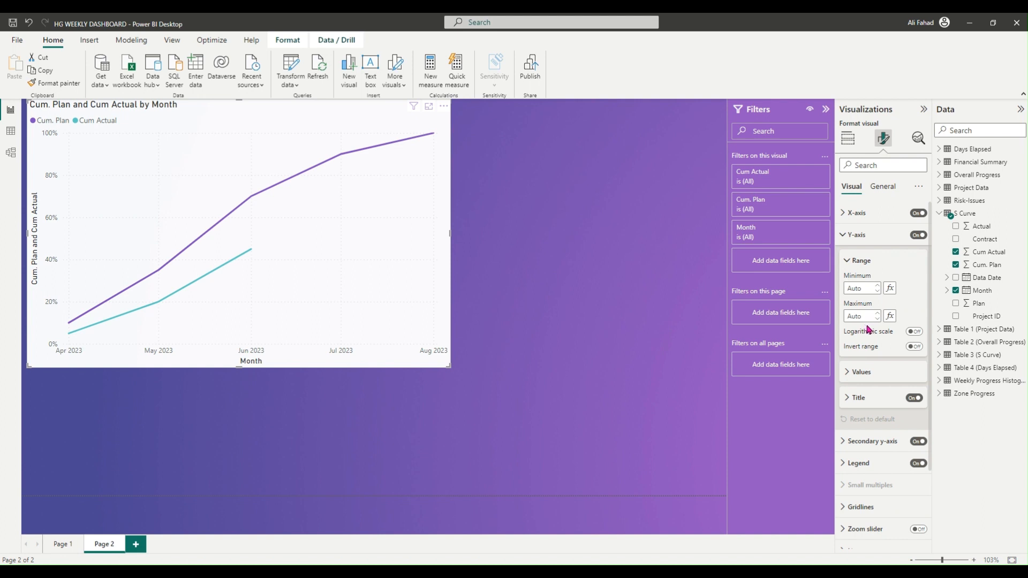
{"action": "left_click", "coordinate": [848, 243]}
{"action": "left_click", "coordinate": [848, 244]}
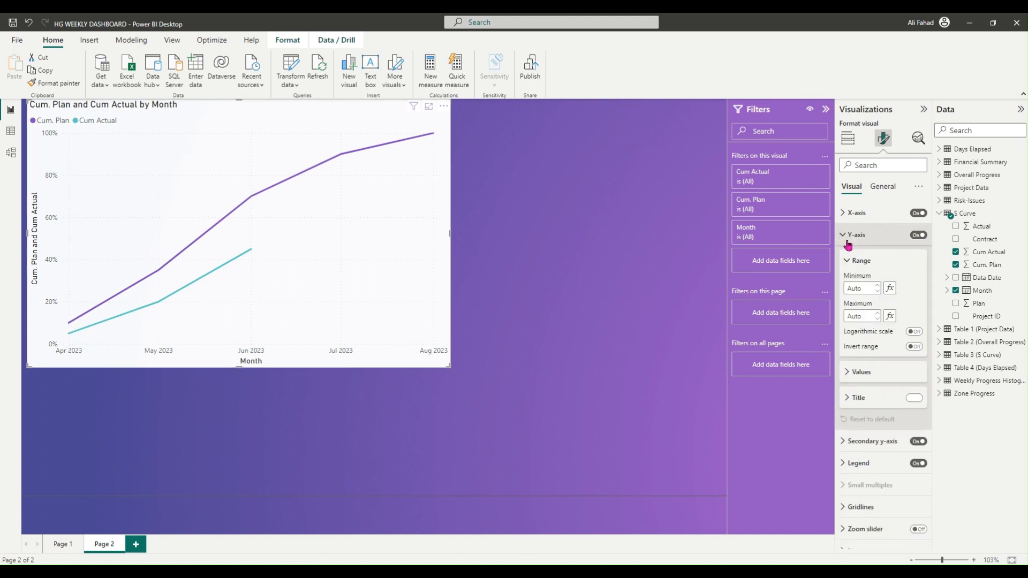
{"action": "left_click", "coordinate": [858, 373]}
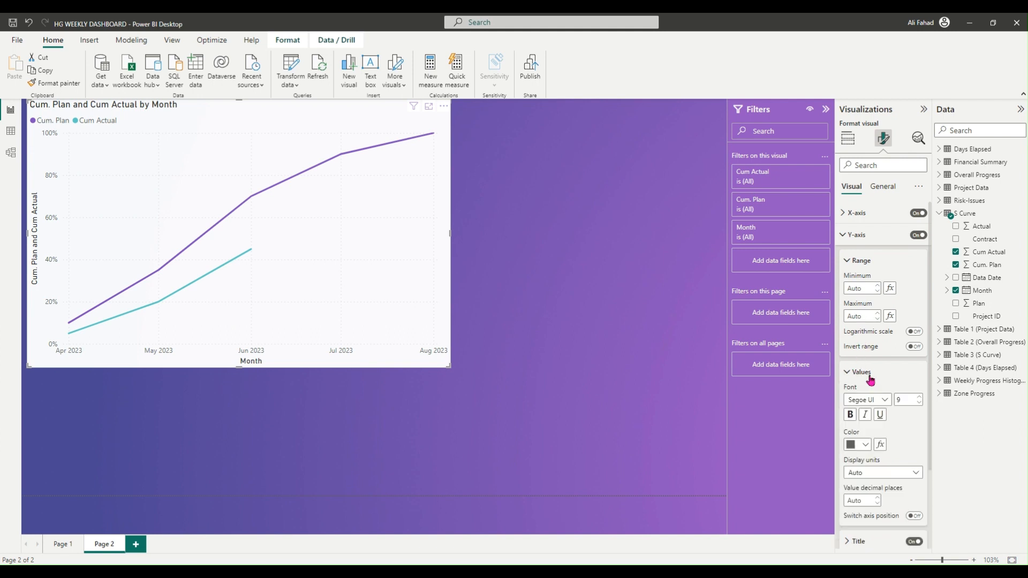
{"action": "scroll", "coordinate": [875, 382], "scroll_direction": "down", "scroll_amount": 3}
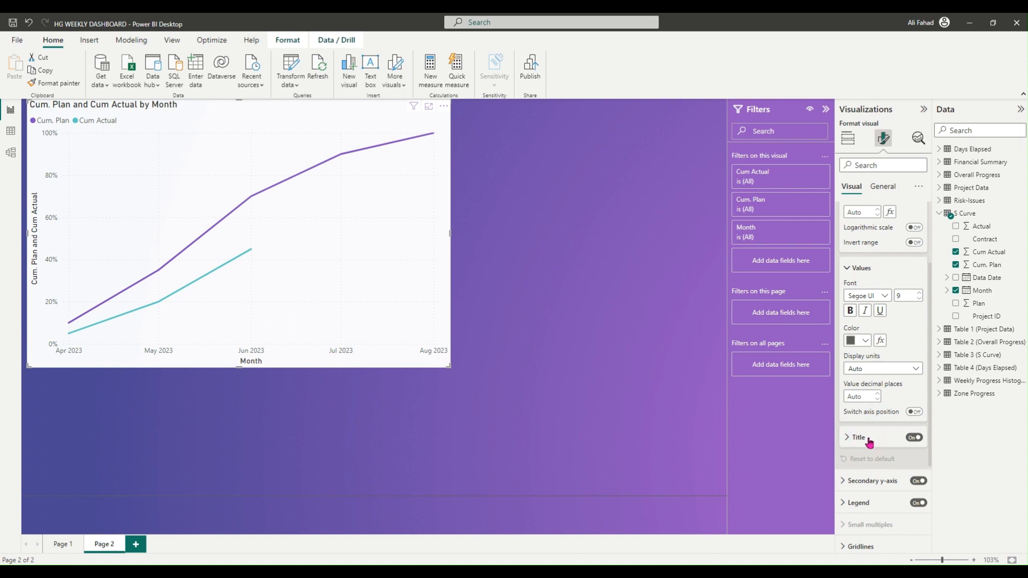
{"action": "left_click", "coordinate": [849, 439]}
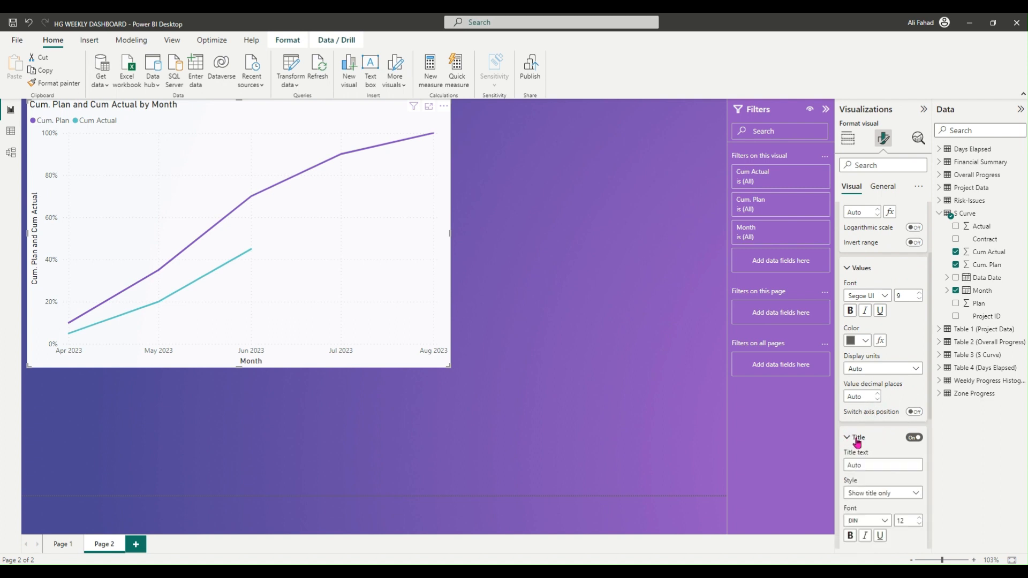
{"action": "left_click", "coordinate": [913, 439]}
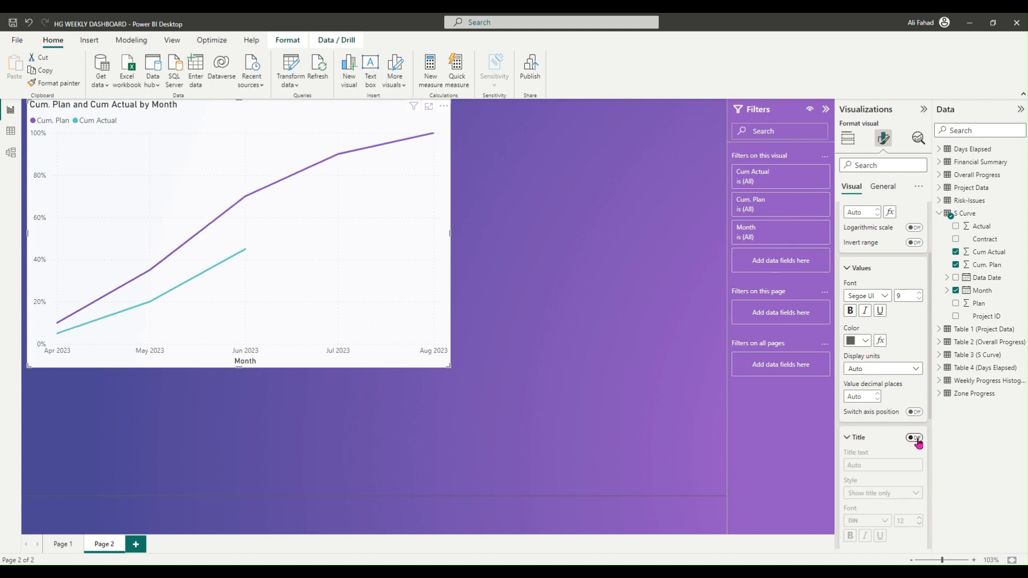
- Compare the chart with and without the Y-axis title, leaving the title off
{"action": "left_click", "coordinate": [917, 441]}
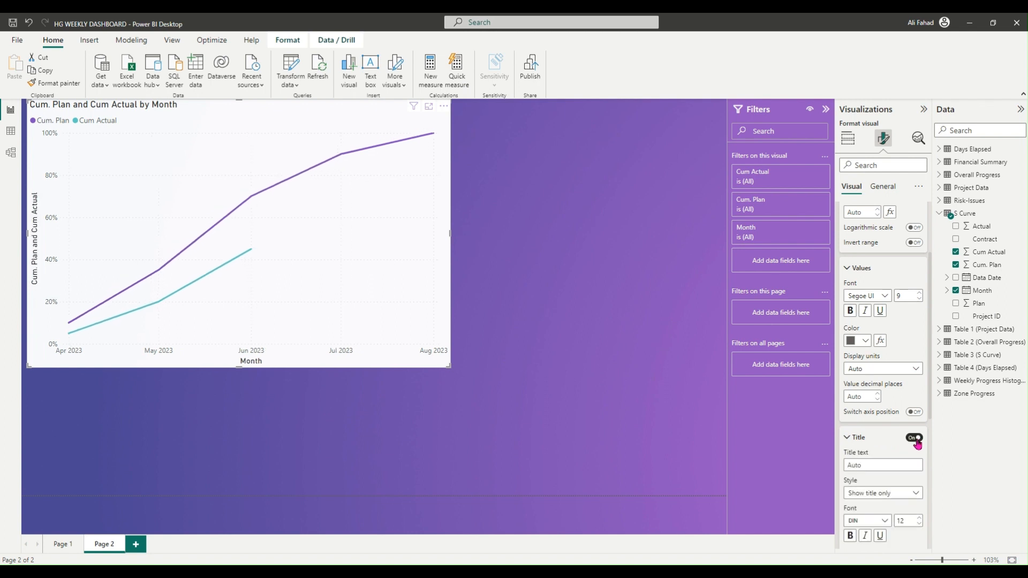
{"action": "left_click", "coordinate": [914, 441]}
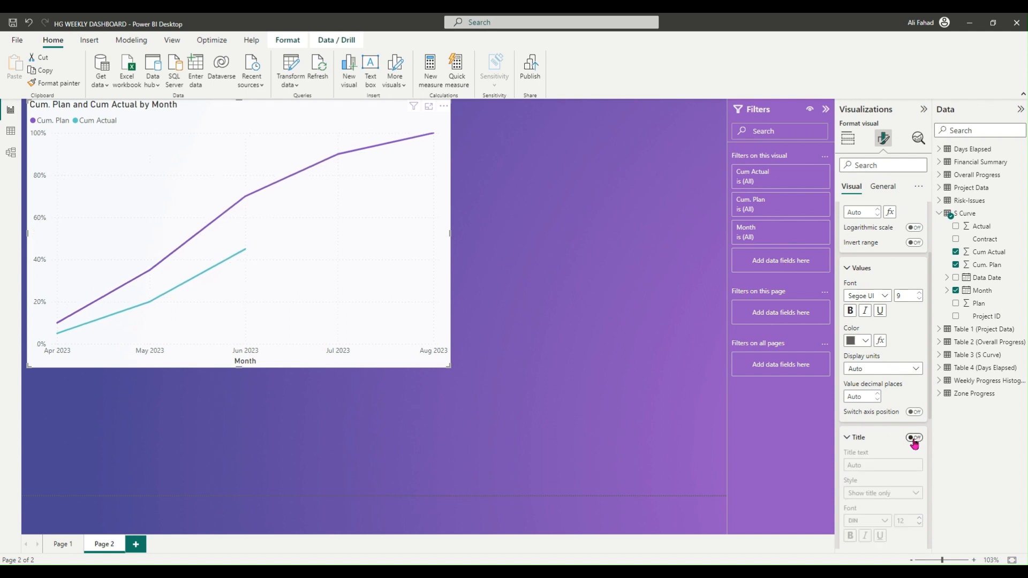
{"action": "left_click", "coordinate": [914, 441]}
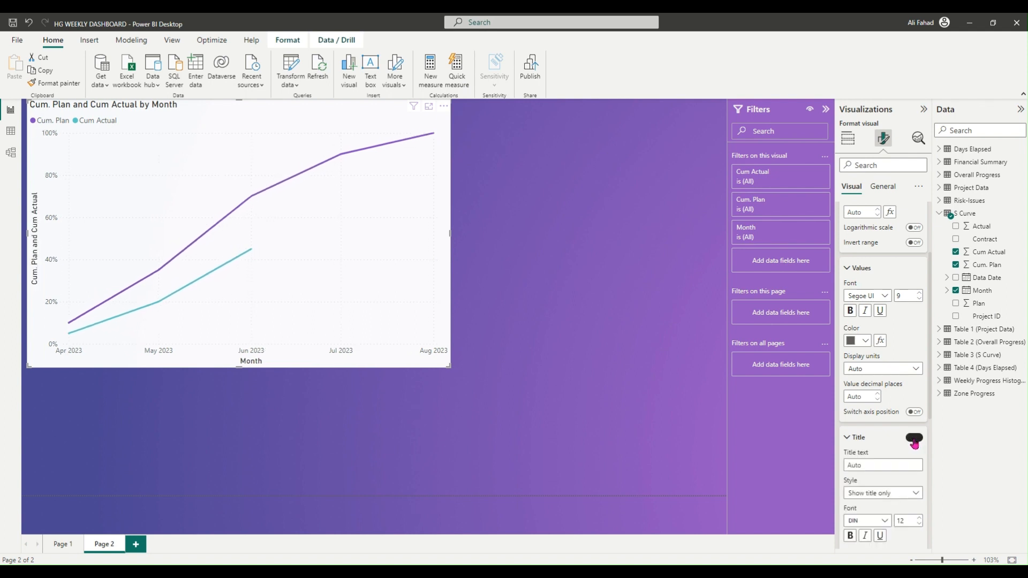
{"action": "left_click", "coordinate": [915, 440]}
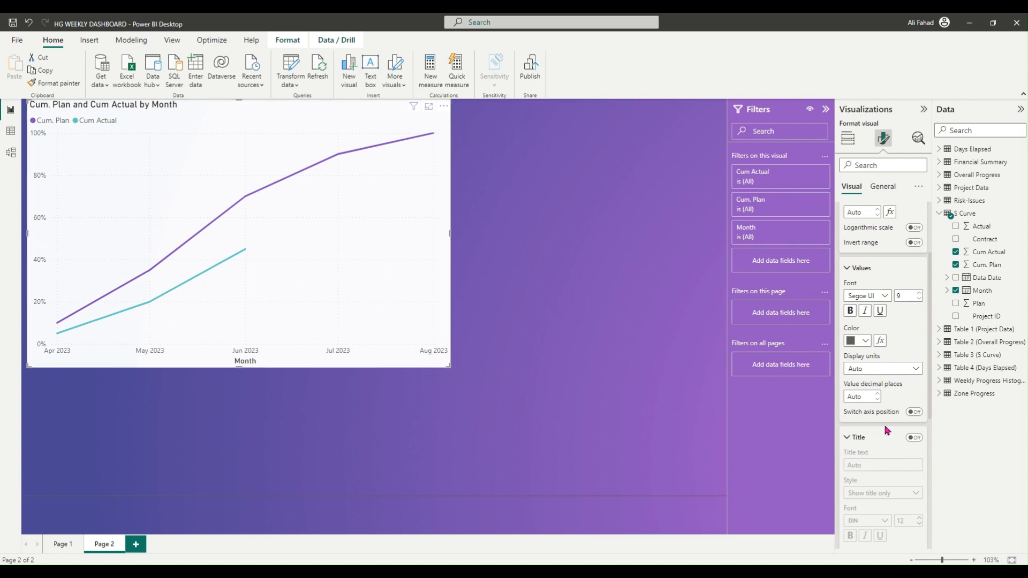
{"action": "left_click", "coordinate": [914, 438]}
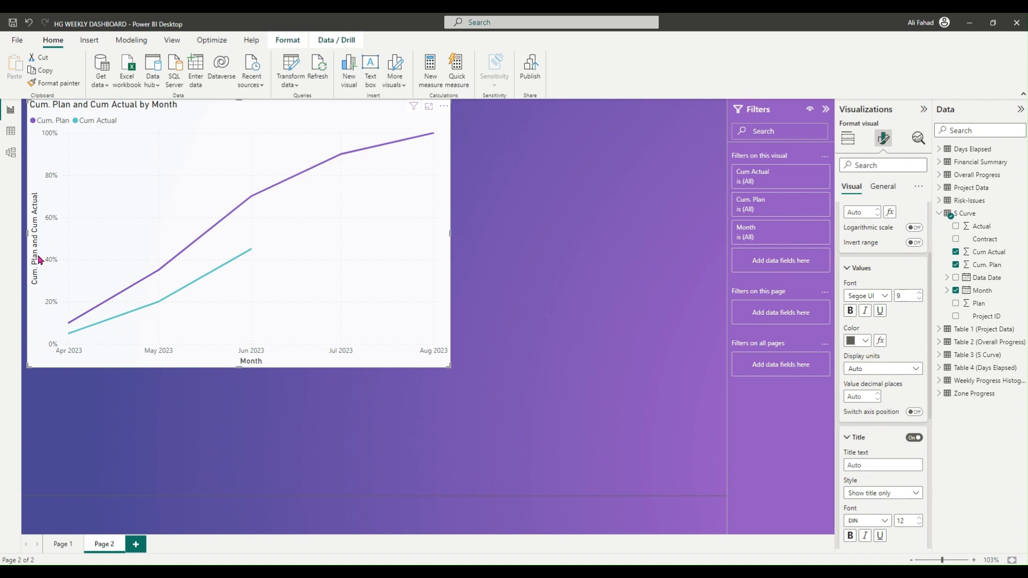
{"action": "scroll", "coordinate": [889, 444], "scroll_direction": "down", "scroll_amount": 3}
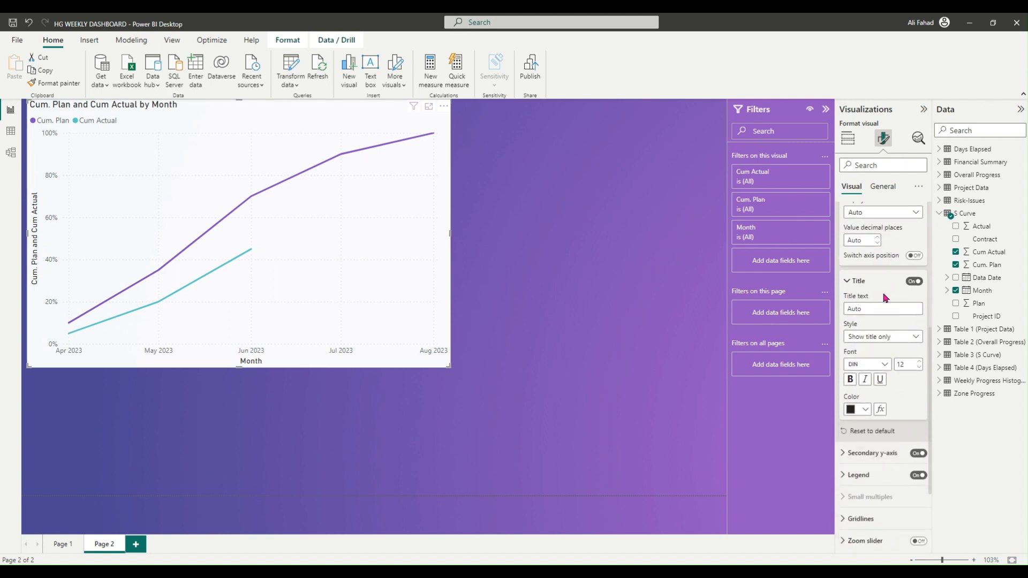
{"action": "scroll", "coordinate": [889, 305], "scroll_direction": "up", "scroll_amount": 1}
{"action": "left_click", "coordinate": [913, 334]}
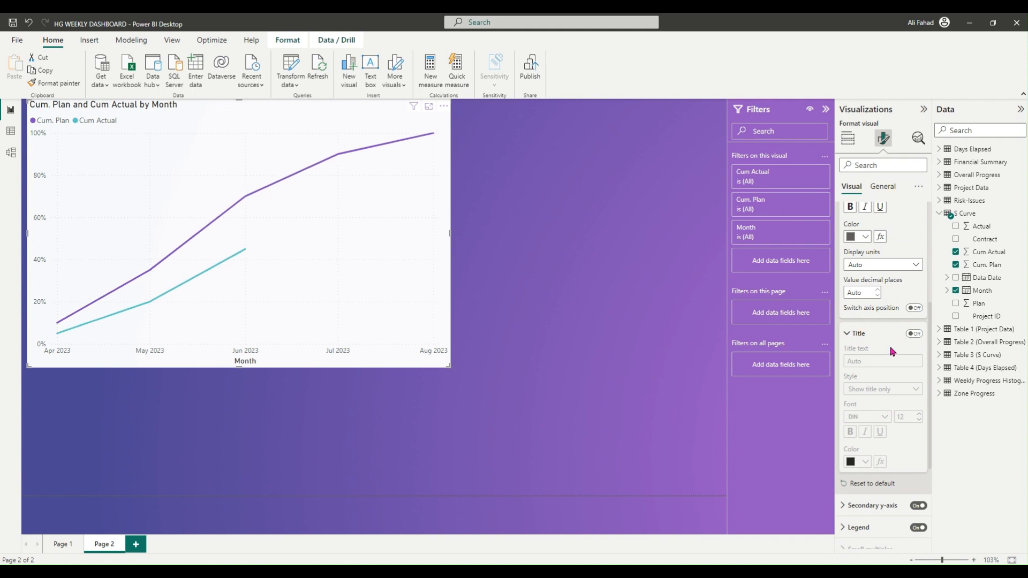
- Turn off the title of the line chart's X-axis in its formatting settings
{"action": "scroll", "coordinate": [893, 348], "scroll_direction": "up", "scroll_amount": 1}
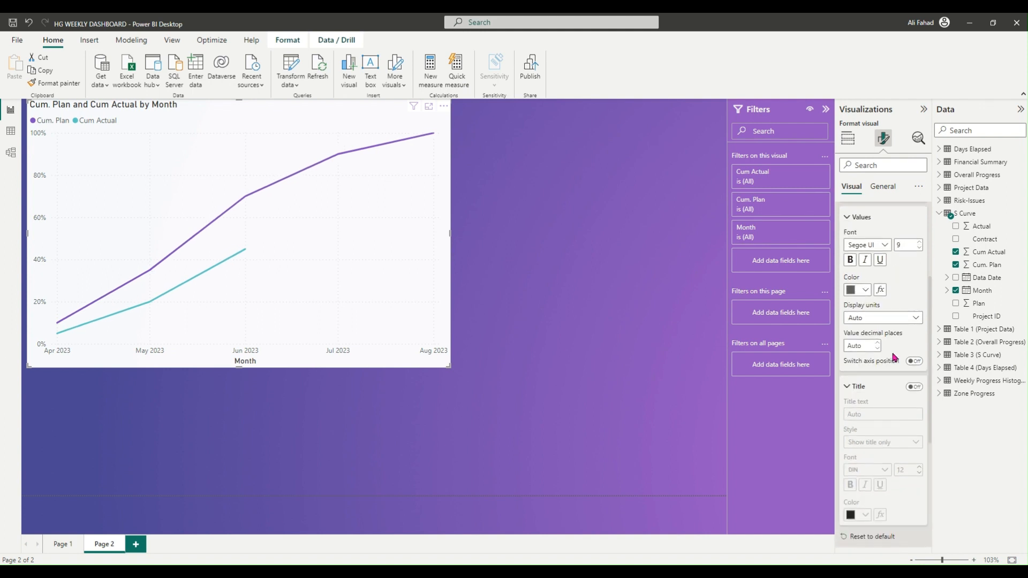
{"action": "scroll", "coordinate": [894, 358], "scroll_direction": "up", "scroll_amount": 2}
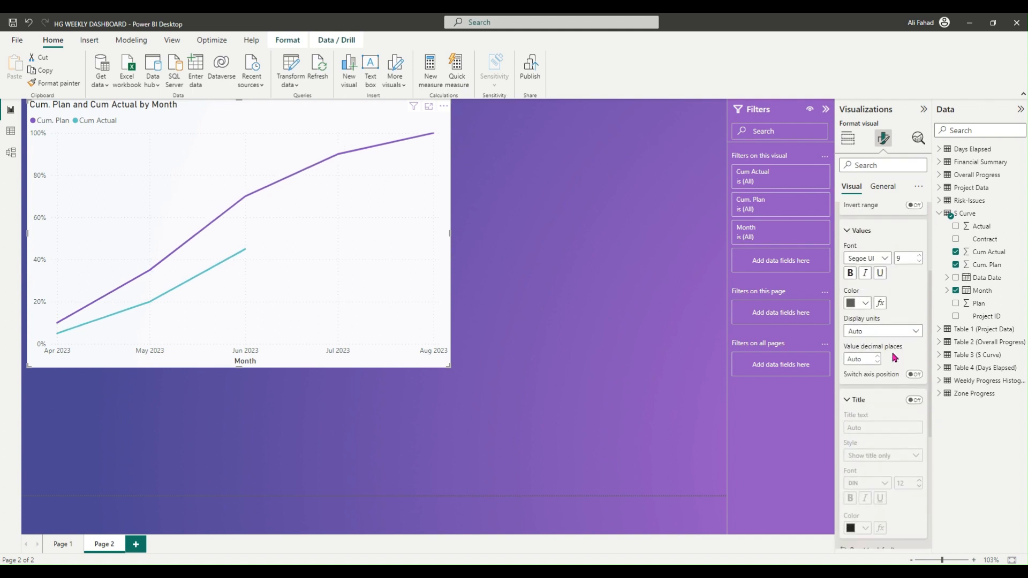
{"action": "scroll", "coordinate": [894, 357], "scroll_direction": "up", "scroll_amount": 5}
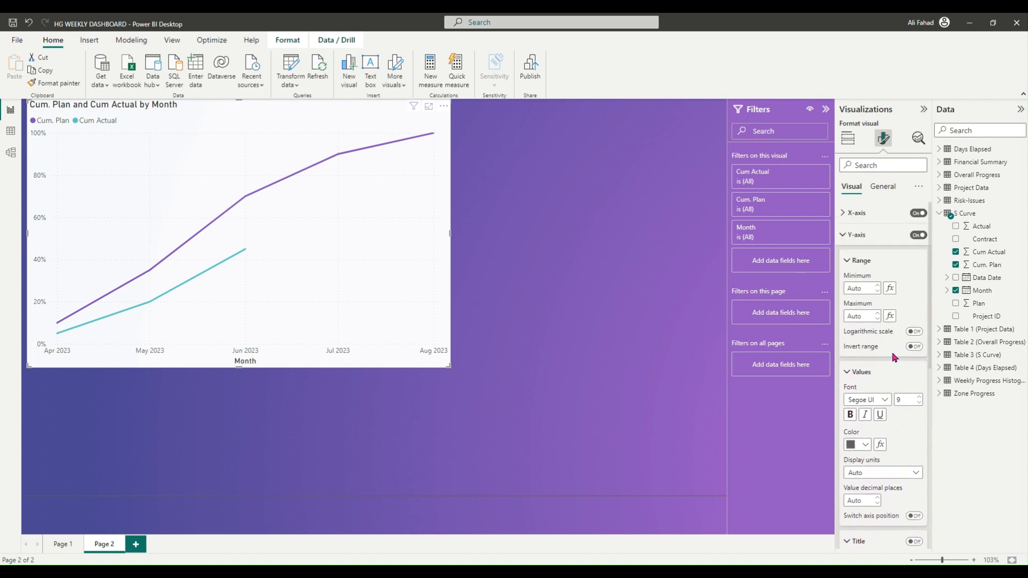
{"action": "left_click", "coordinate": [842, 234]}
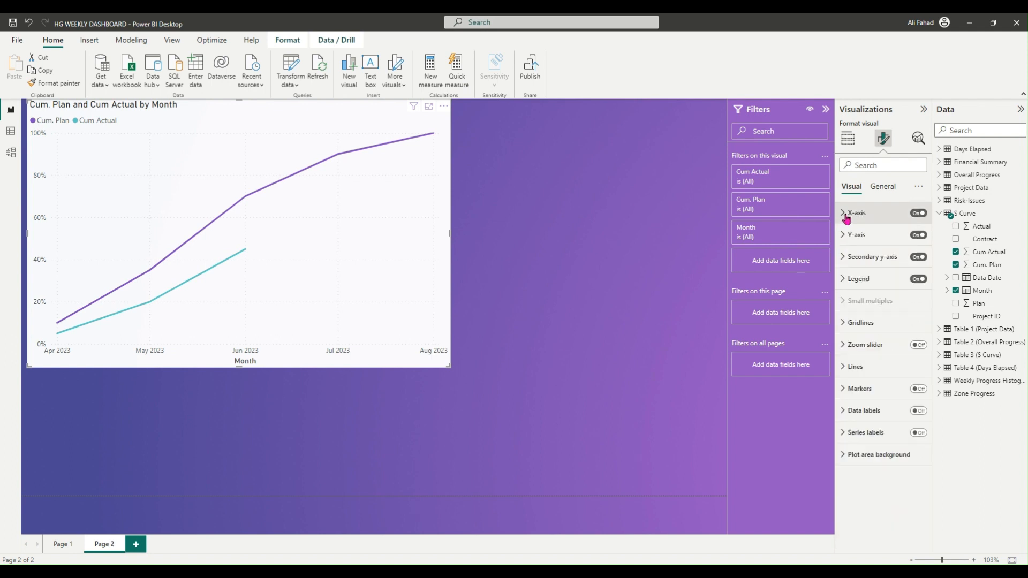
{"action": "left_click", "coordinate": [845, 214]}
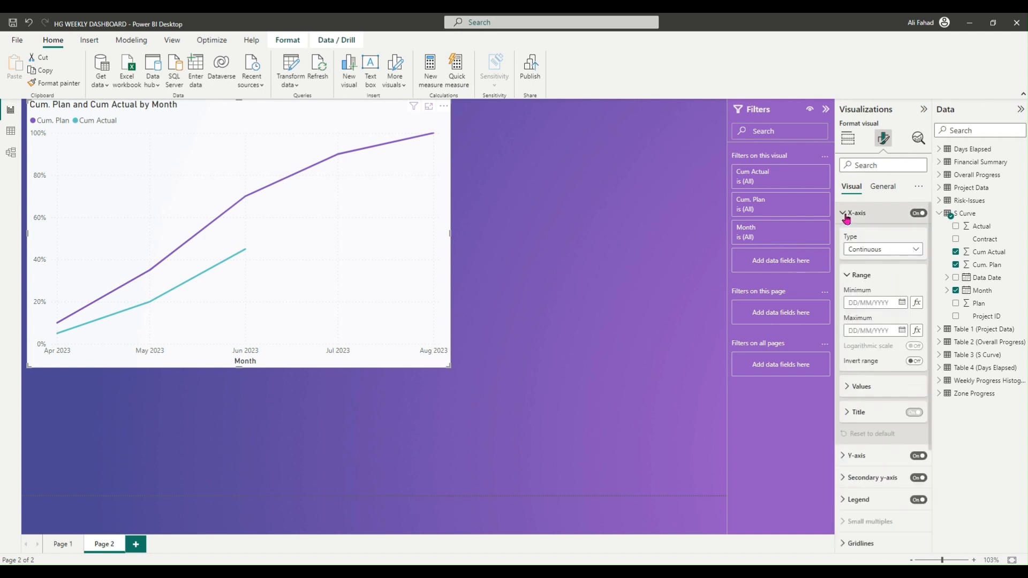
{"action": "left_click", "coordinate": [877, 387]}
{"action": "scroll", "coordinate": [883, 385], "scroll_direction": "down", "scroll_amount": 2}
{"action": "scroll", "coordinate": [884, 384], "scroll_direction": "down", "scroll_amount": 1}
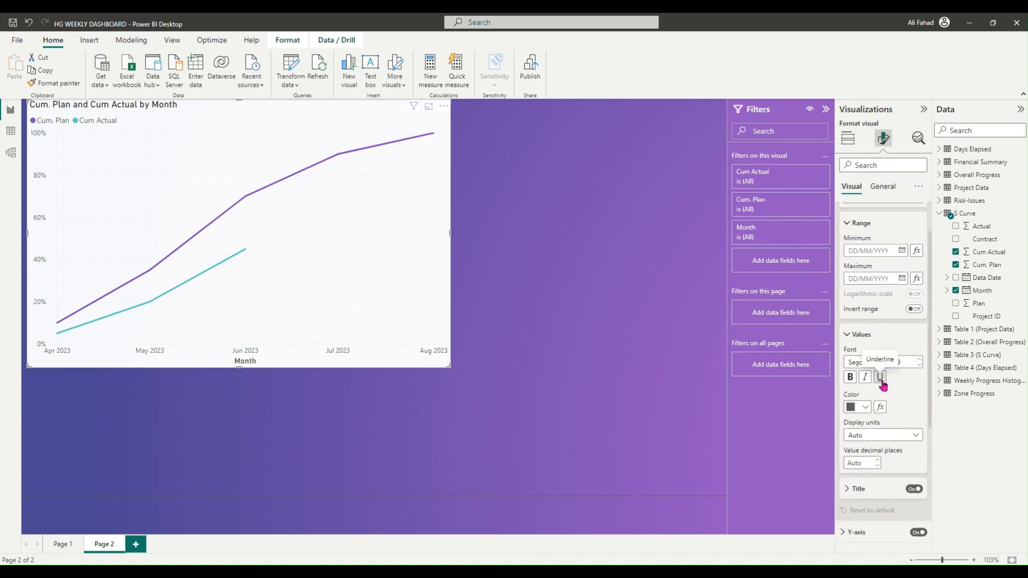
{"action": "left_click", "coordinate": [872, 490]}
{"action": "scroll", "coordinate": [881, 375], "scroll_direction": "down", "scroll_amount": 5}
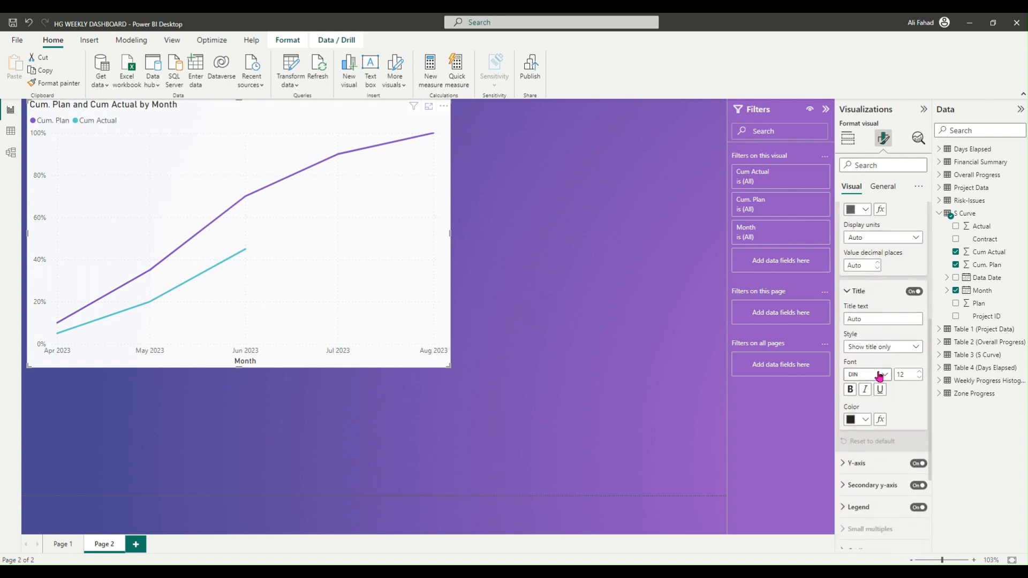
{"action": "left_click", "coordinate": [913, 284]}
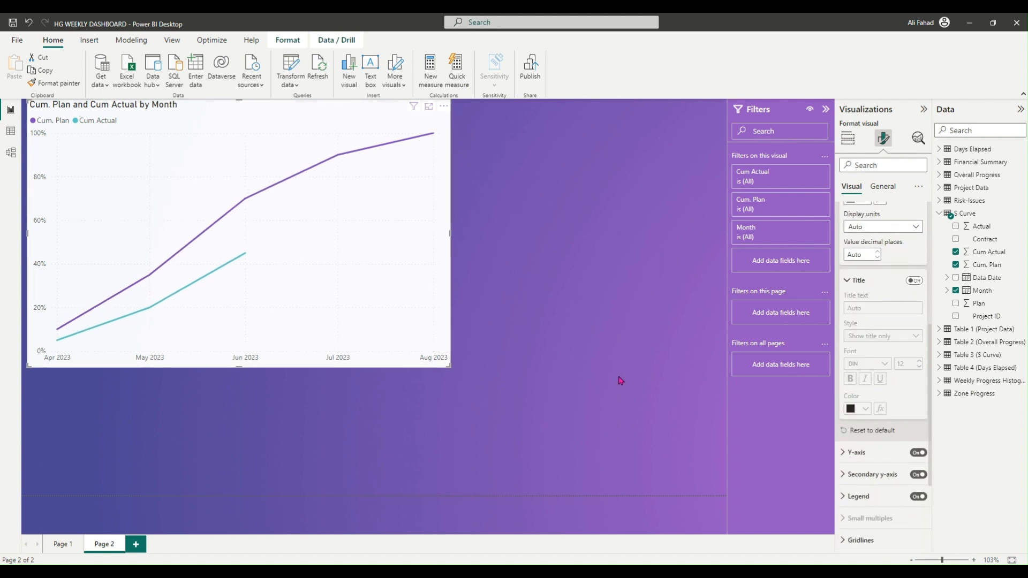
- Compare the chart with and without the X-axis title, leaving the title off
{"action": "left_click", "coordinate": [914, 281]}
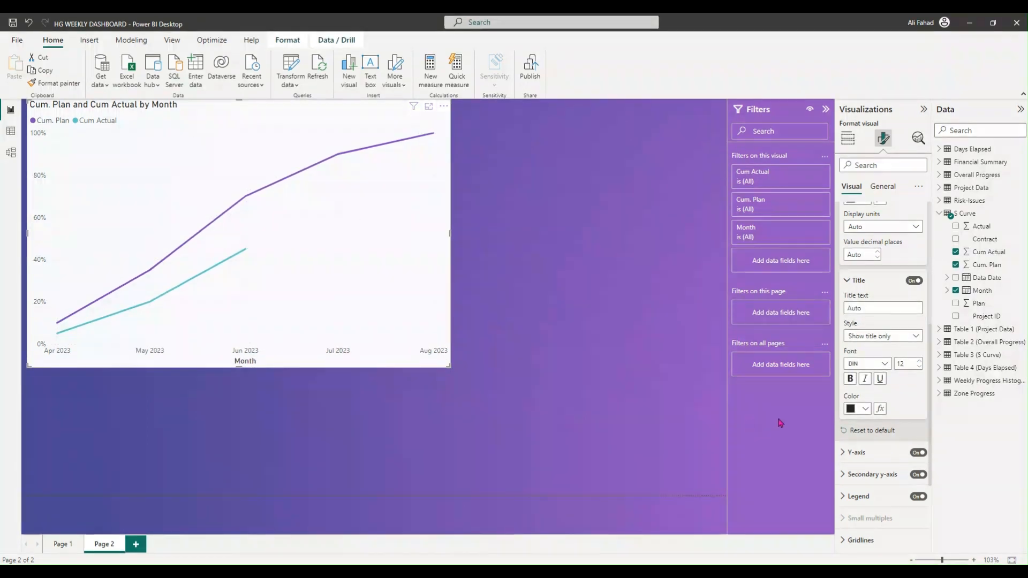
{"action": "left_click", "coordinate": [913, 281]}
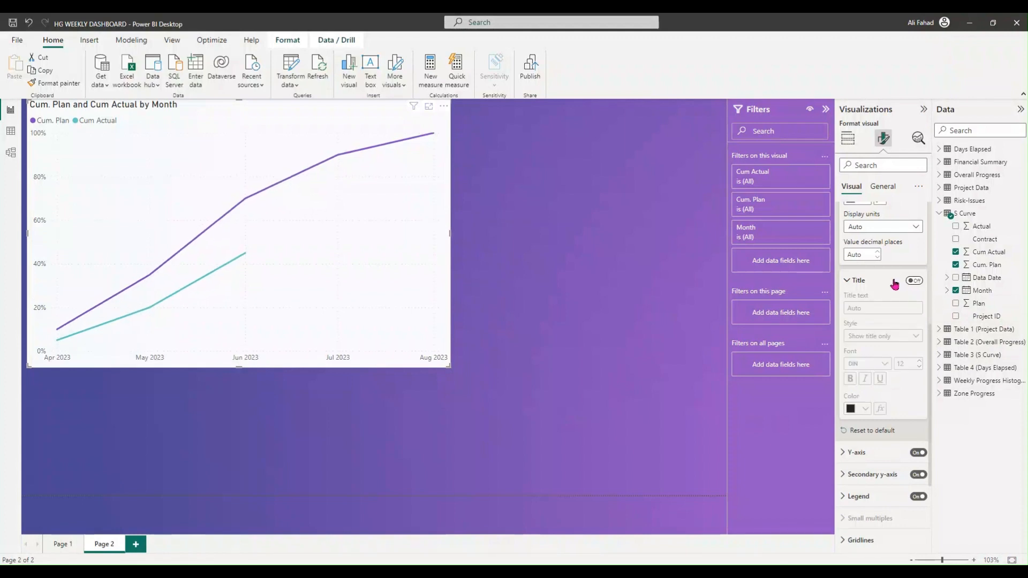
{"action": "left_click", "coordinate": [851, 280]}
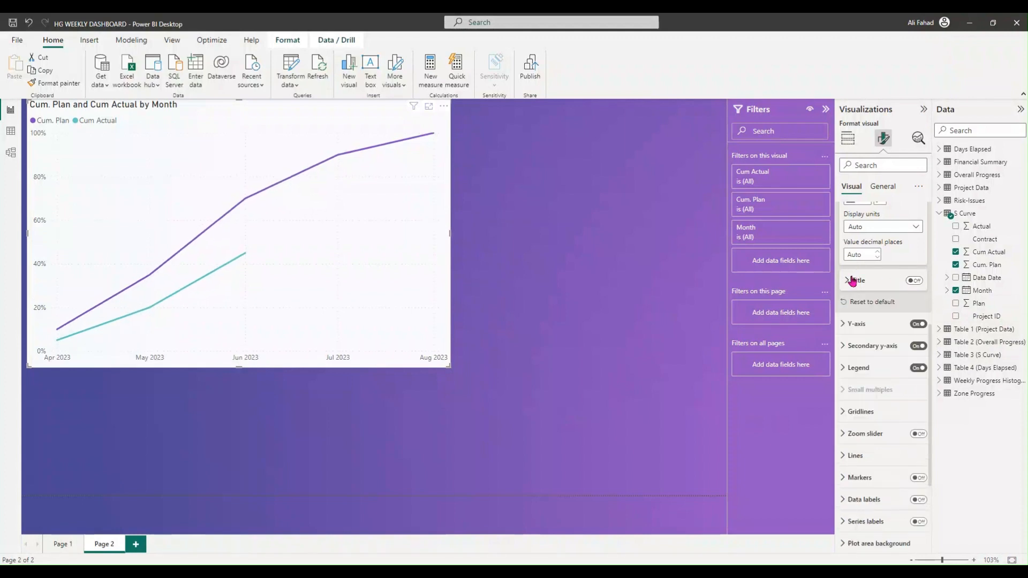
{"action": "scroll", "coordinate": [857, 289], "scroll_direction": "up", "scroll_amount": 5}
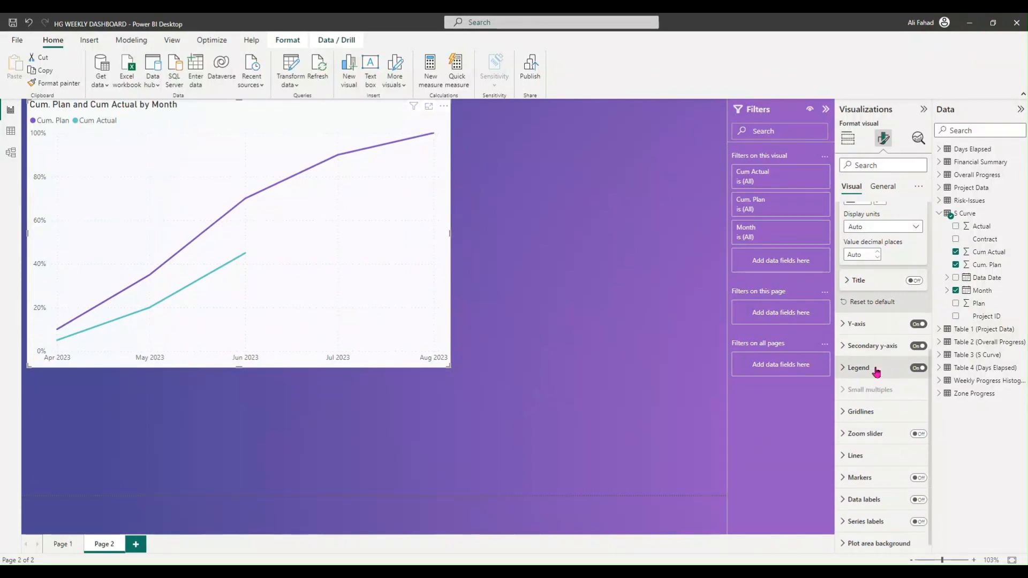
{"action": "scroll", "coordinate": [869, 304], "scroll_direction": "up", "scroll_amount": 3}
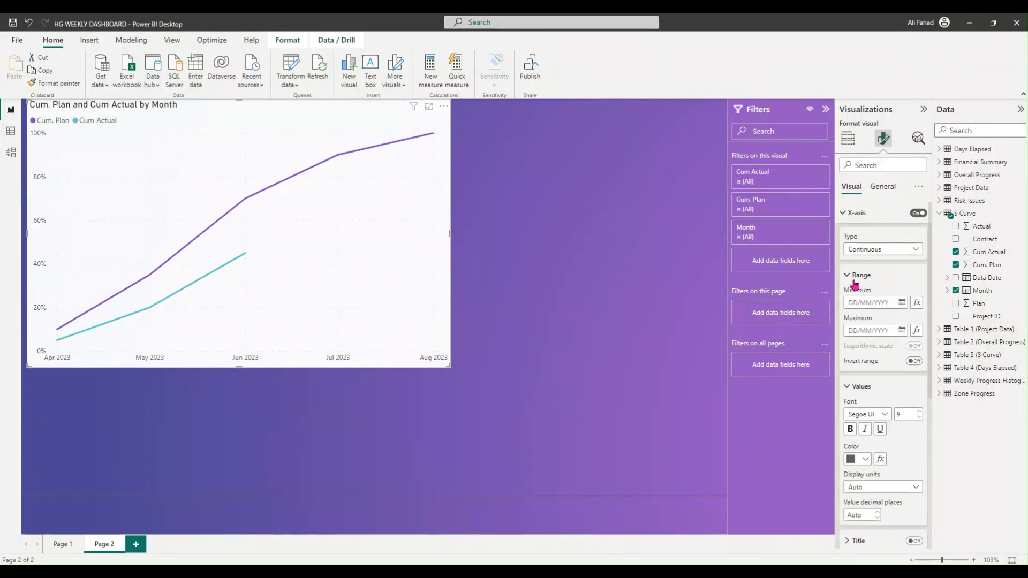
{"action": "left_click", "coordinate": [851, 213]}
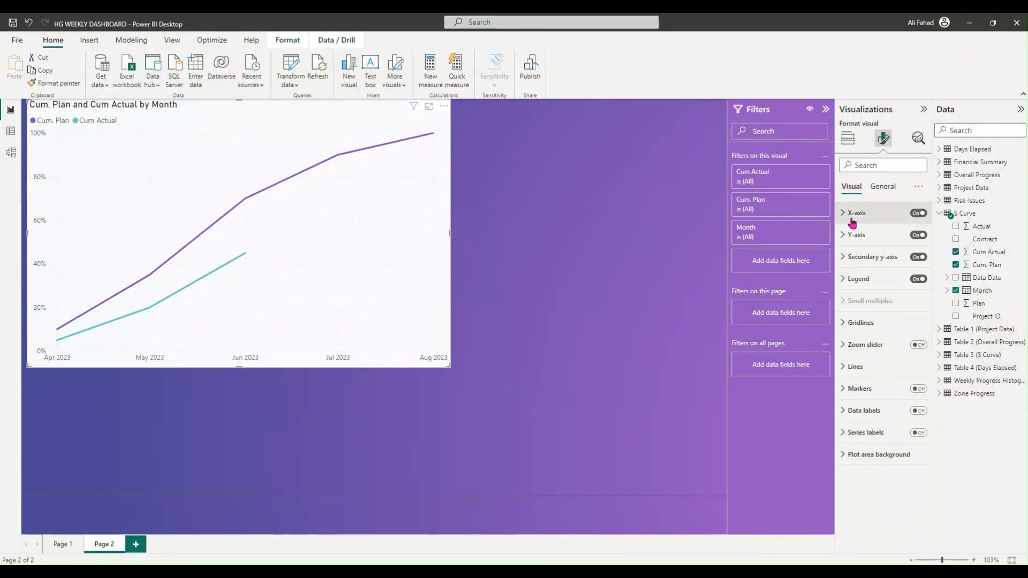
- Turn on the line chart's zoom slider and try the range handles of the X-axis and Y-axis sliders
{"action": "left_click", "coordinate": [869, 345]}
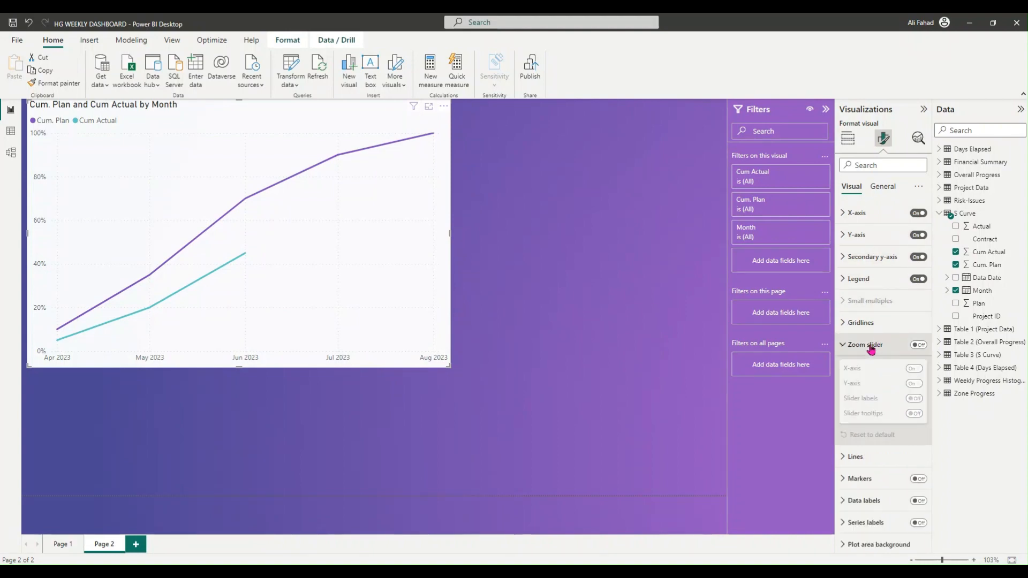
{"action": "left_click", "coordinate": [920, 346]}
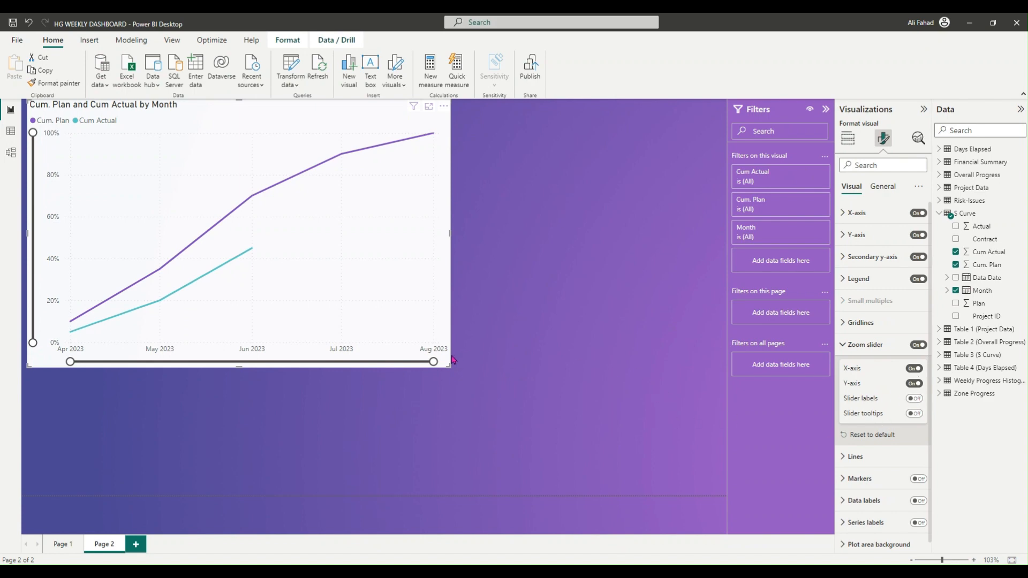
{"action": "mouse_move", "coordinate": [433, 361]}
{"action": "left_mouse_down"}
{"action": "mouse_move", "coordinate": [121, 361]}
{"action": "mouse_move", "coordinate": [431, 362]}
{"action": "left_mouse_up"}
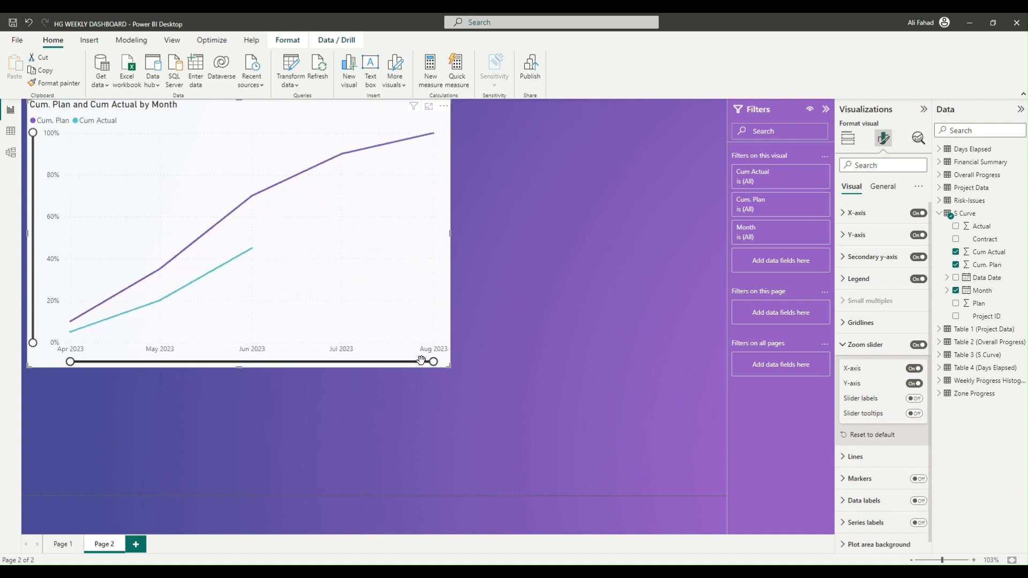
{"action": "mouse_move", "coordinate": [33, 133]}
{"action": "left_mouse_down"}
{"action": "mouse_move", "coordinate": [36, 242]}
{"action": "mouse_move", "coordinate": [35, 127]}
{"action": "left_mouse_up"}
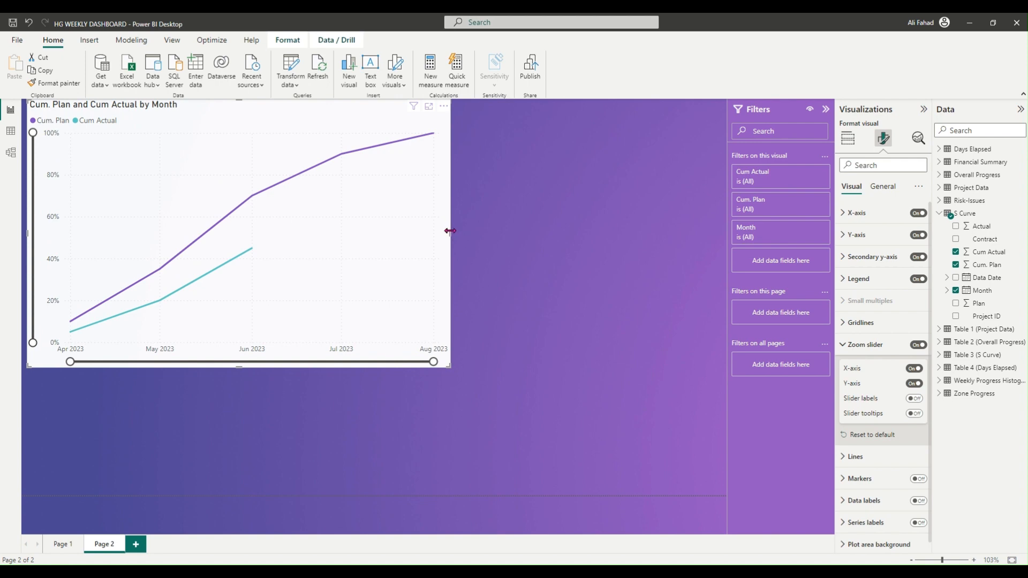
- Widen the line chart slightly by extending its right edge, and collapse the zoom slider settings
{"action": "left_click_drag", "start_coordinate": [468, 235], "coordinate": [491, 234]}
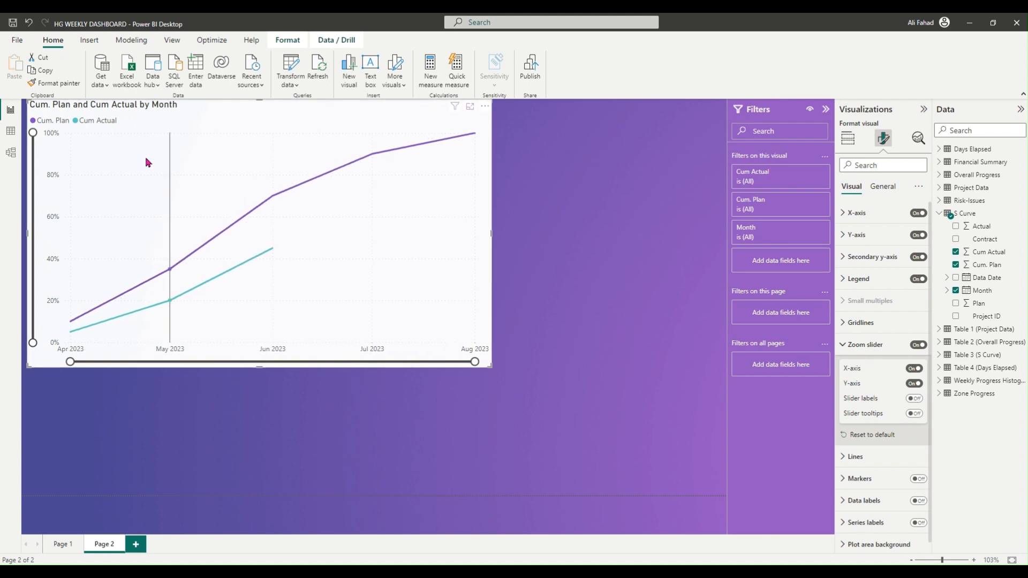
{"action": "left_click", "coordinate": [851, 345]}
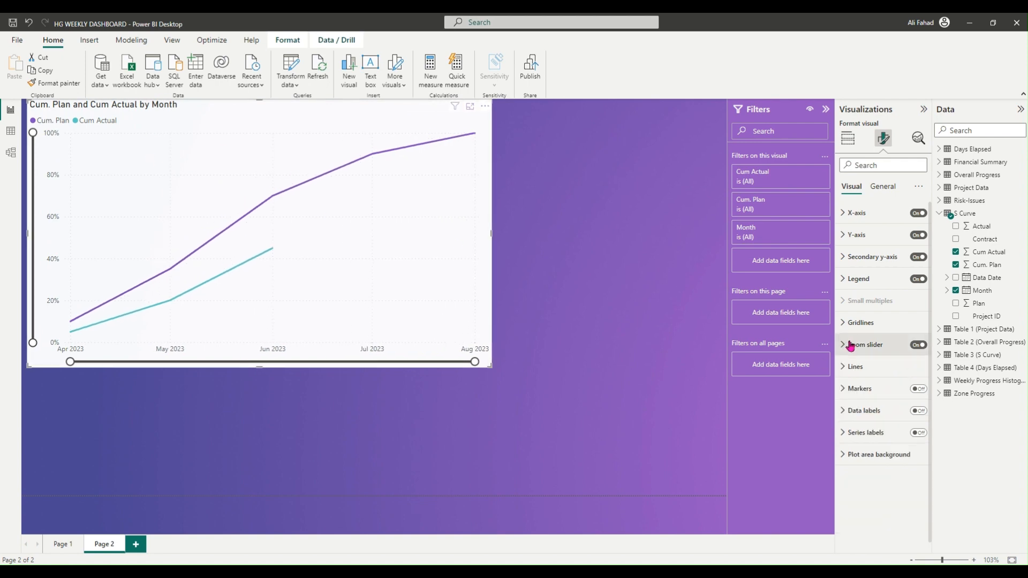
- Compare the chart with and without horizontal gridlines, leaving them on
{"action": "left_click", "coordinate": [857, 324]}
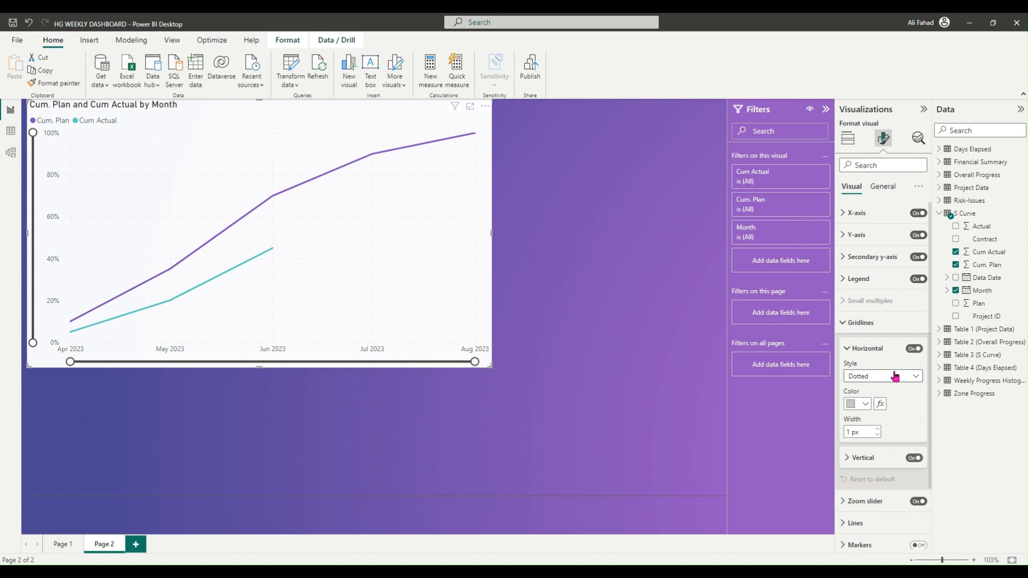
{"action": "left_click", "coordinate": [914, 349]}
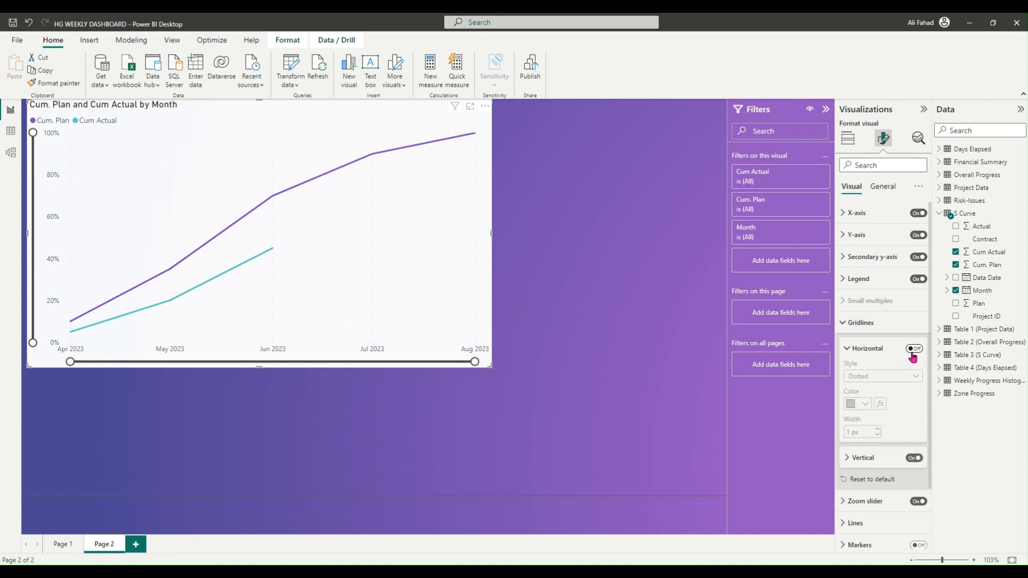
{"action": "left_click", "coordinate": [914, 351]}
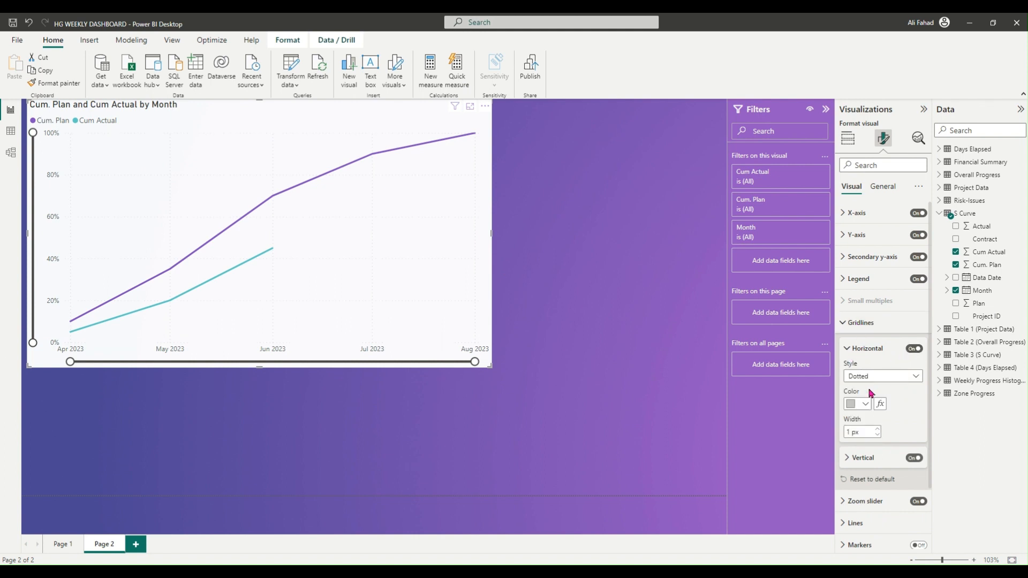
{"action": "left_click", "coordinate": [849, 323]}
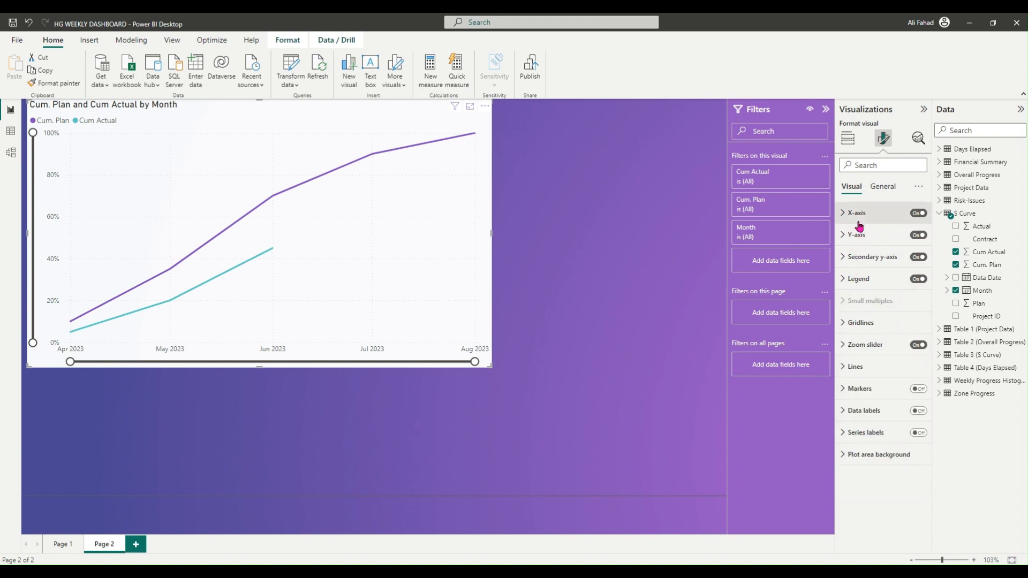
- Open the per-series color settings for the chart's lines
{"action": "left_click", "coordinate": [856, 366]}
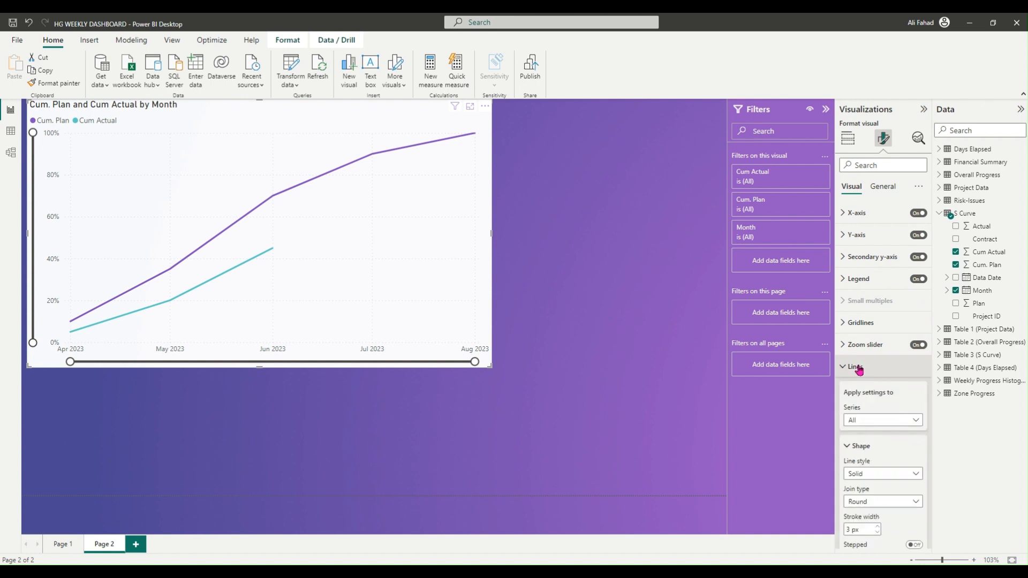
{"action": "scroll", "coordinate": [878, 396], "scroll_direction": "down", "scroll_amount": 3}
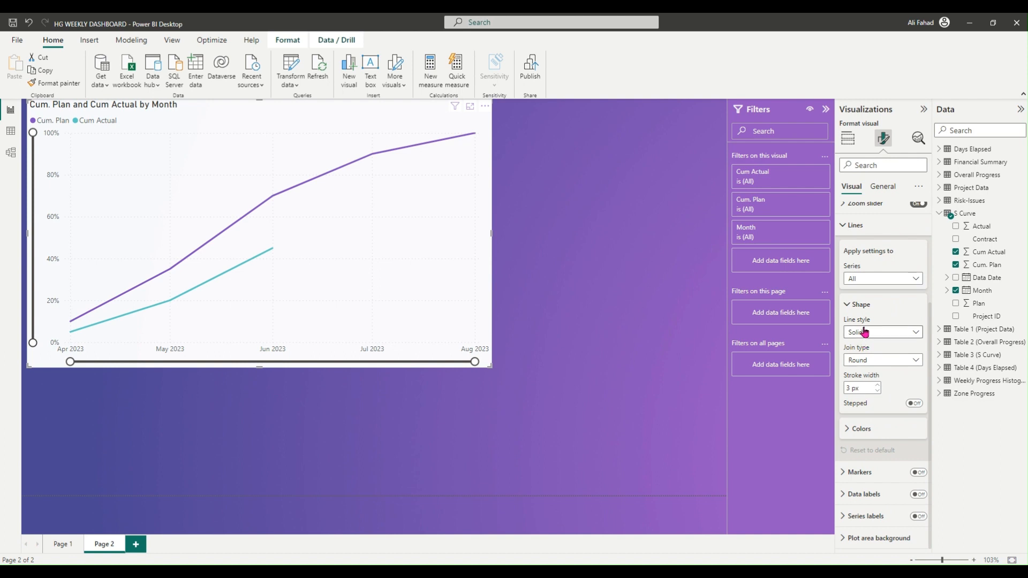
{"action": "left_click", "coordinate": [862, 429]}
{"action": "scroll", "coordinate": [869, 402], "scroll_direction": "down", "scroll_amount": 1}
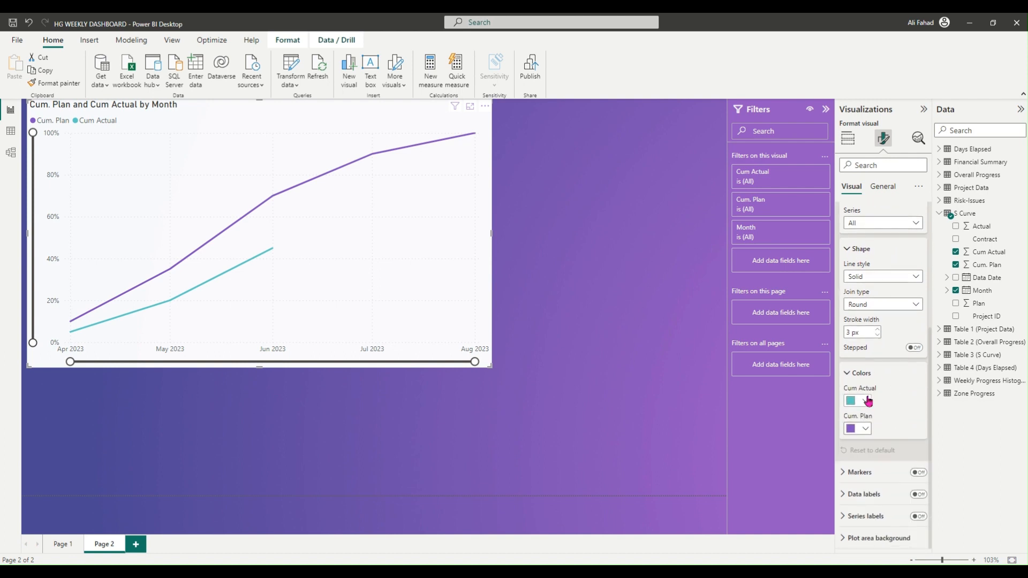
- Recolor the Cum Actual line light red and the Cum. Plan line light teal
{"action": "left_click", "coordinate": [869, 402]}
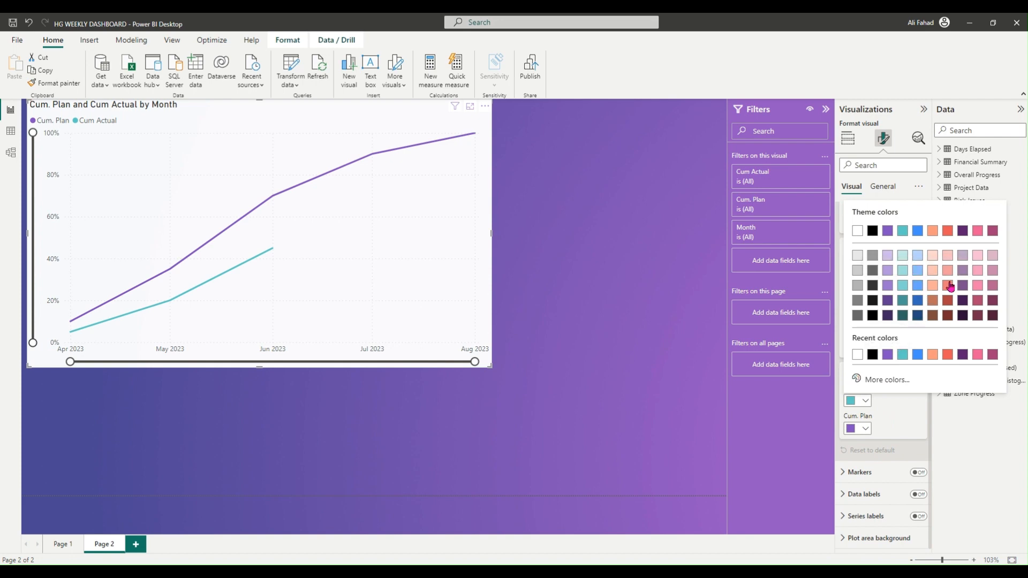
{"action": "left_click", "coordinate": [949, 286]}
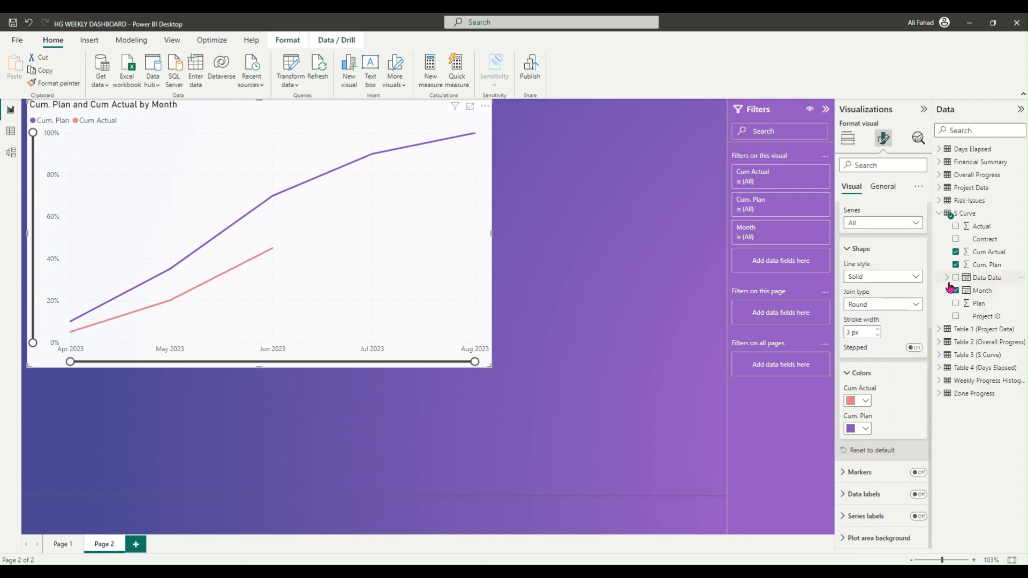
{"action": "left_click", "coordinate": [865, 428]}
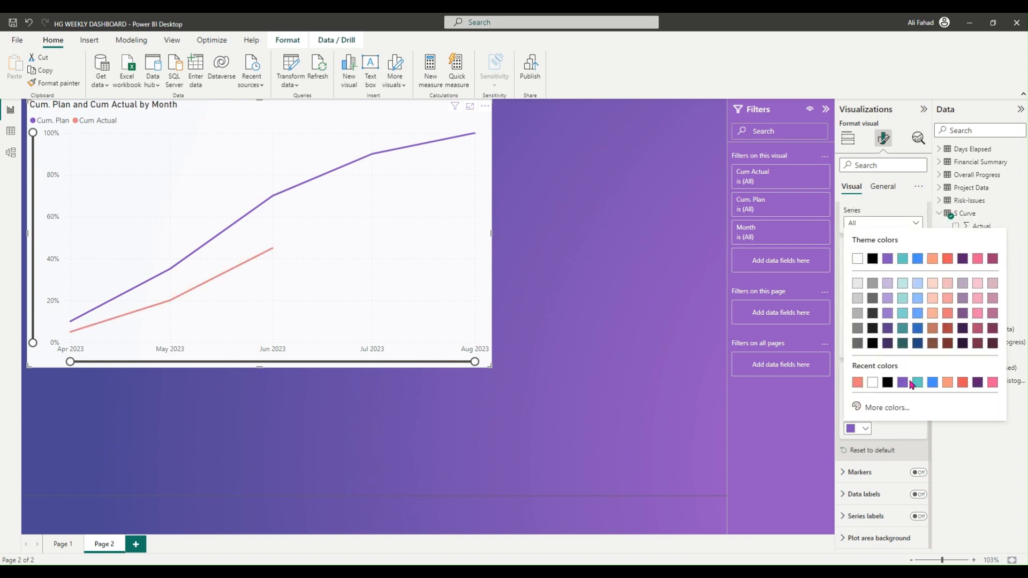
{"action": "left_click", "coordinate": [904, 314]}
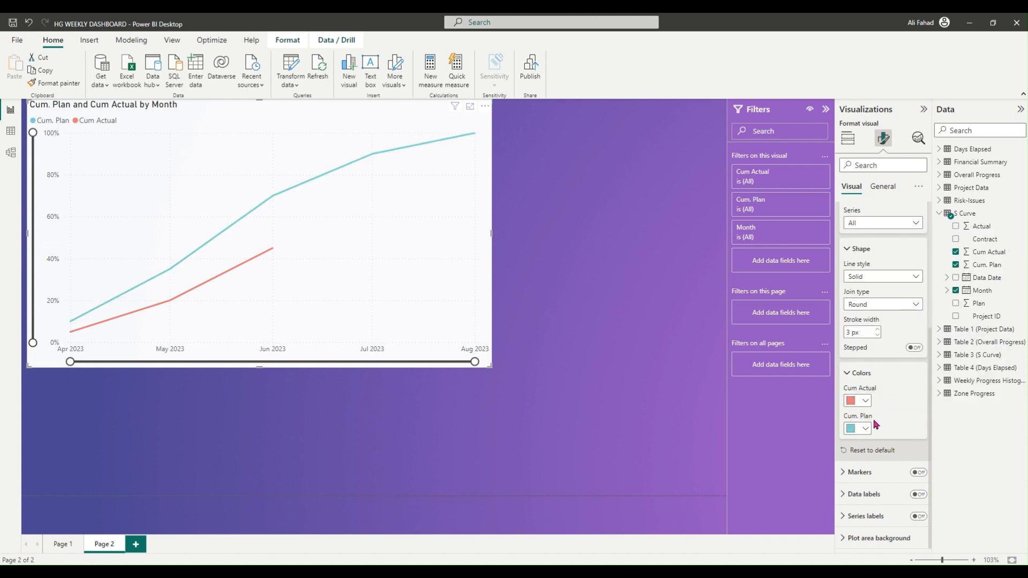
- Set the Cum Actual line to purple and the Cum. Plan line to light pink, trying dark blue for the plan first
{"action": "left_click", "coordinate": [866, 400]}
{"action": "left_click", "coordinate": [916, 357]}
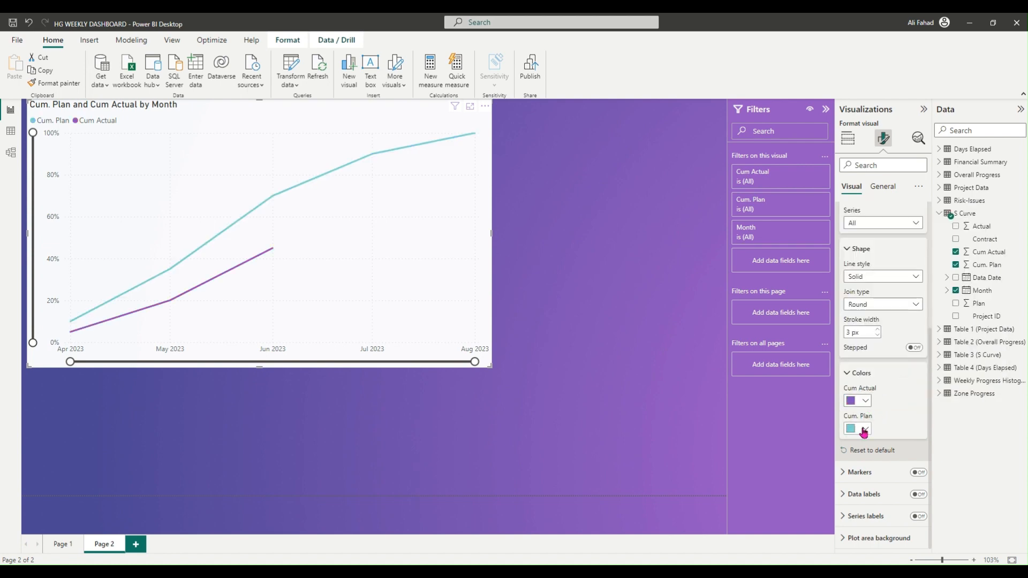
{"action": "left_click", "coordinate": [864, 429]}
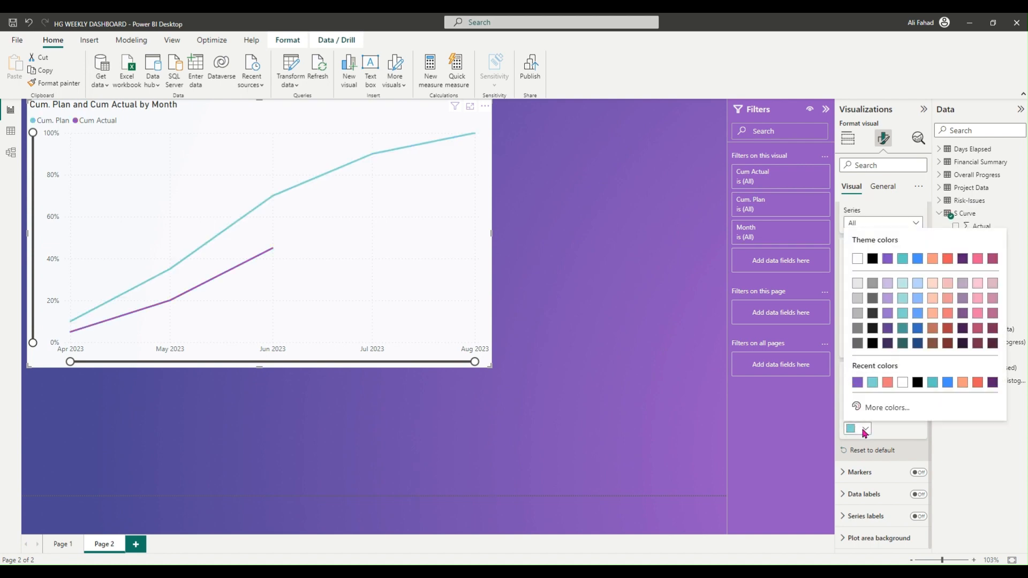
{"action": "left_click", "coordinate": [920, 334]}
{"action": "left_click", "coordinate": [866, 430]}
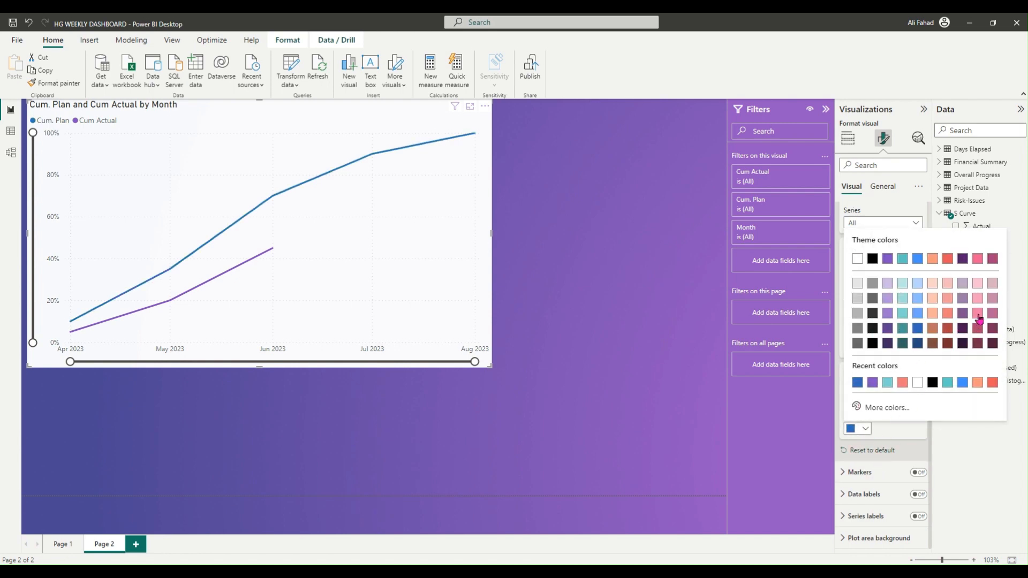
{"action": "left_click", "coordinate": [977, 314]}
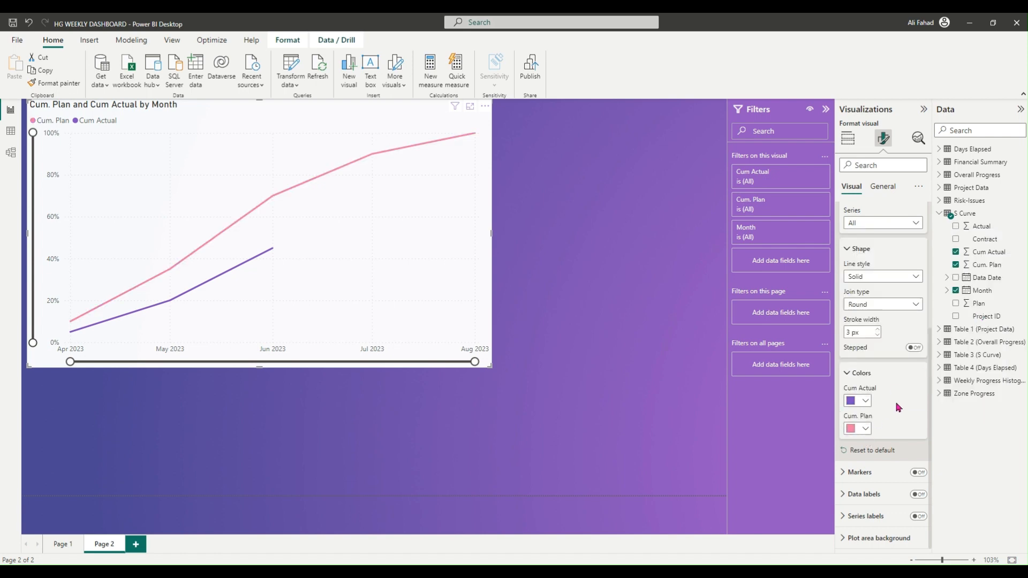
- Turn on markers for the lines of the S-curve chart
{"action": "left_click", "coordinate": [846, 373]}
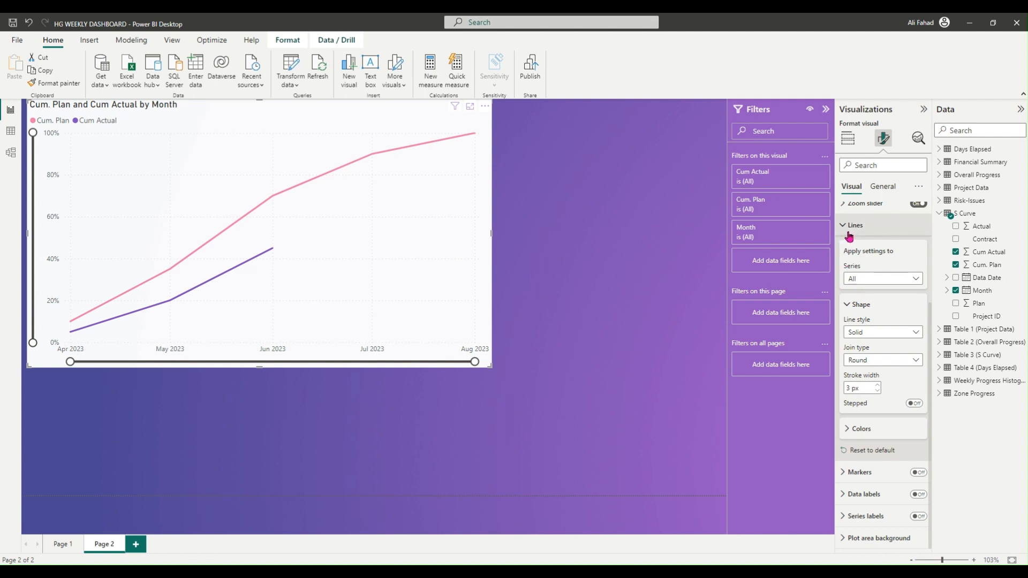
{"action": "left_click", "coordinate": [849, 234]}
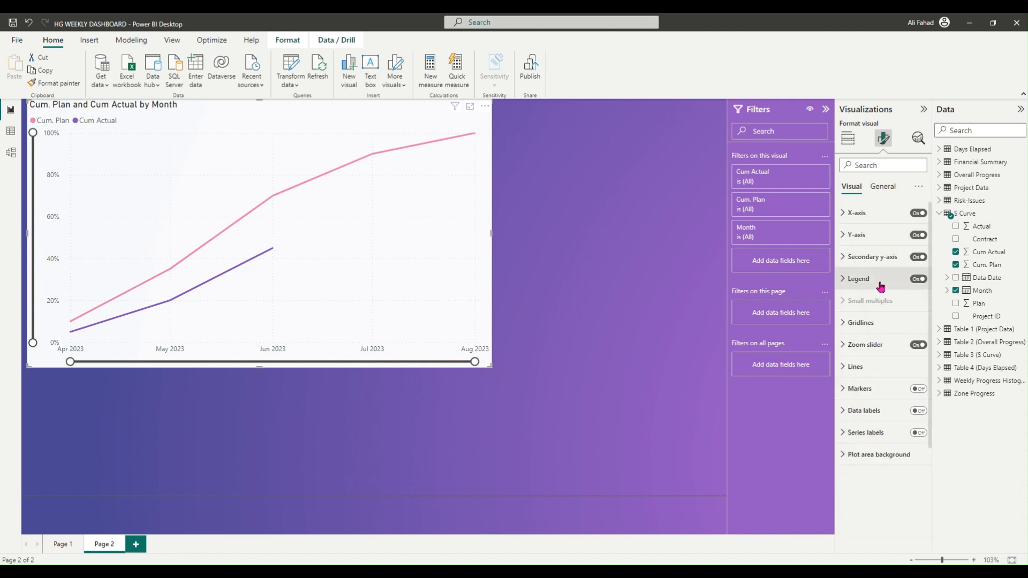
{"action": "left_click", "coordinate": [886, 396]}
{"action": "left_click", "coordinate": [919, 390]}
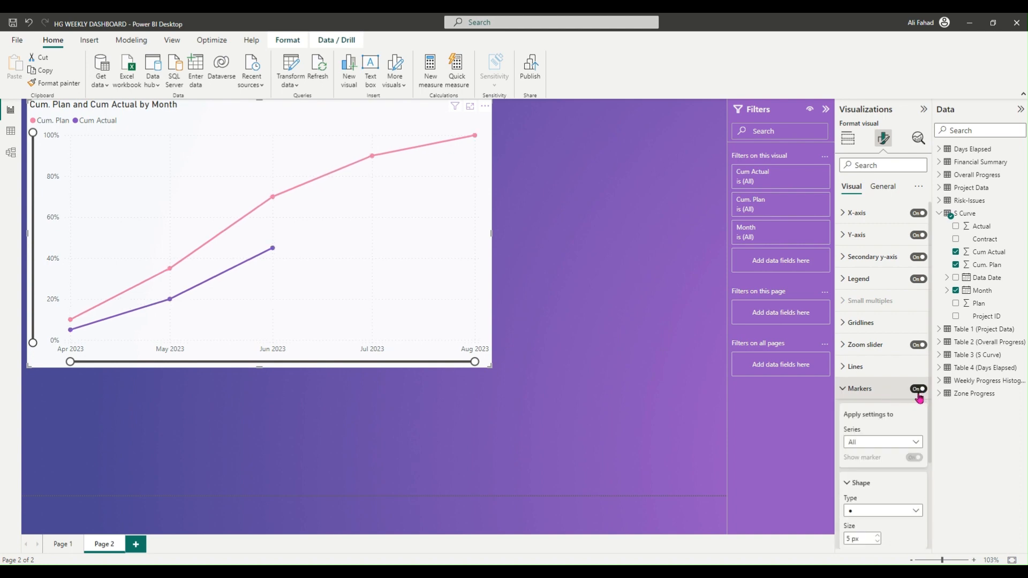
- Examine the marker color options and the marker settings for Cum. Plan and Cum Actual, keeping the settings applied to All series
{"action": "scroll", "coordinate": [903, 413], "scroll_direction": "down", "scroll_amount": 3}
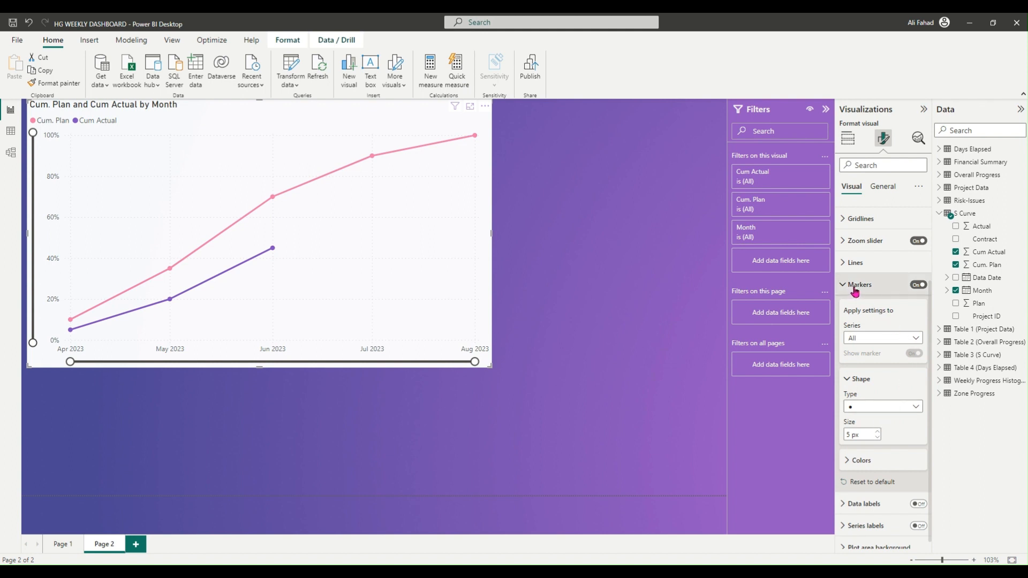
{"action": "scroll", "coordinate": [894, 426], "scroll_direction": "down", "scroll_amount": 1}
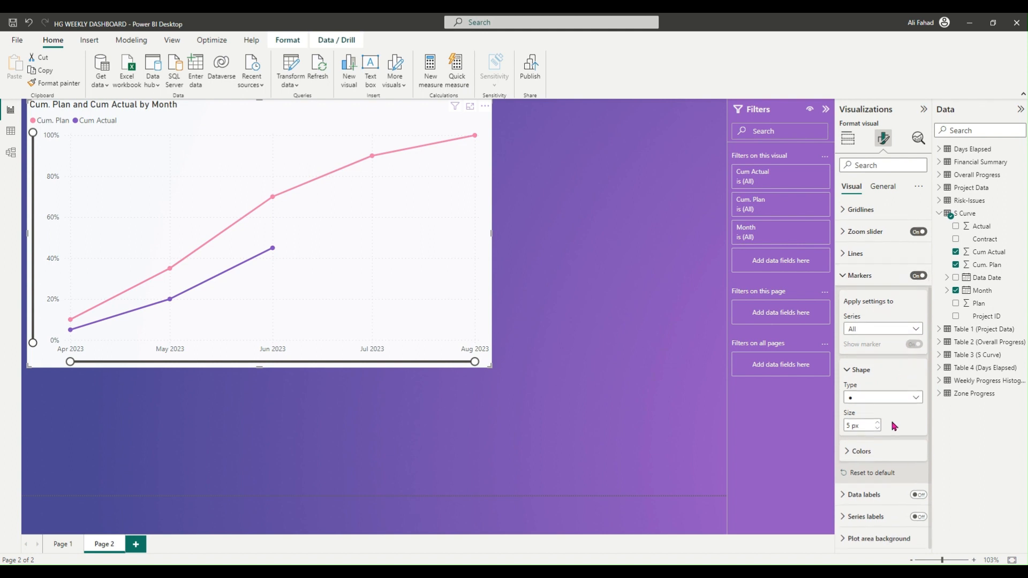
{"action": "left_click", "coordinate": [880, 454]}
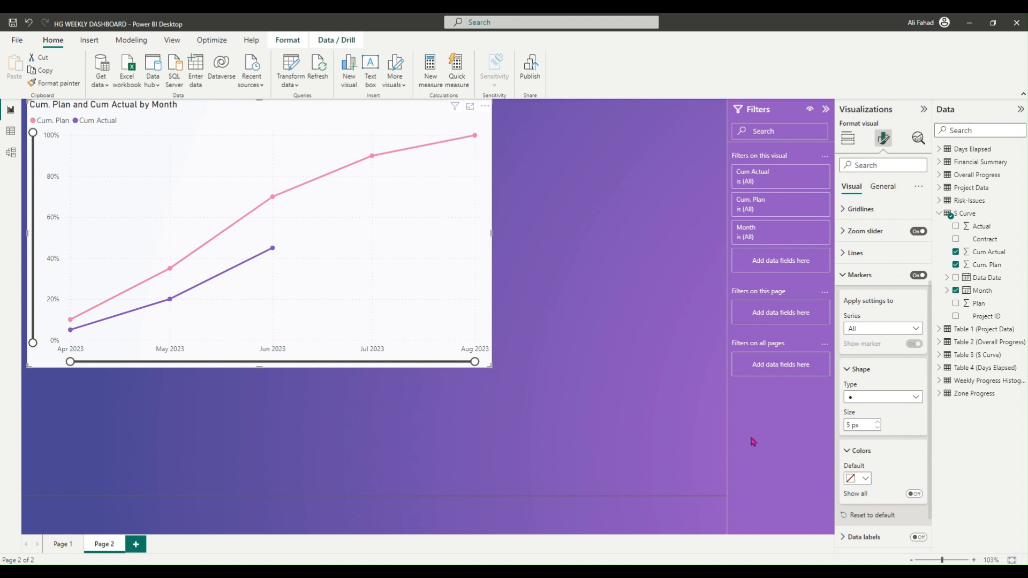
{"action": "left_click", "coordinate": [846, 449]}
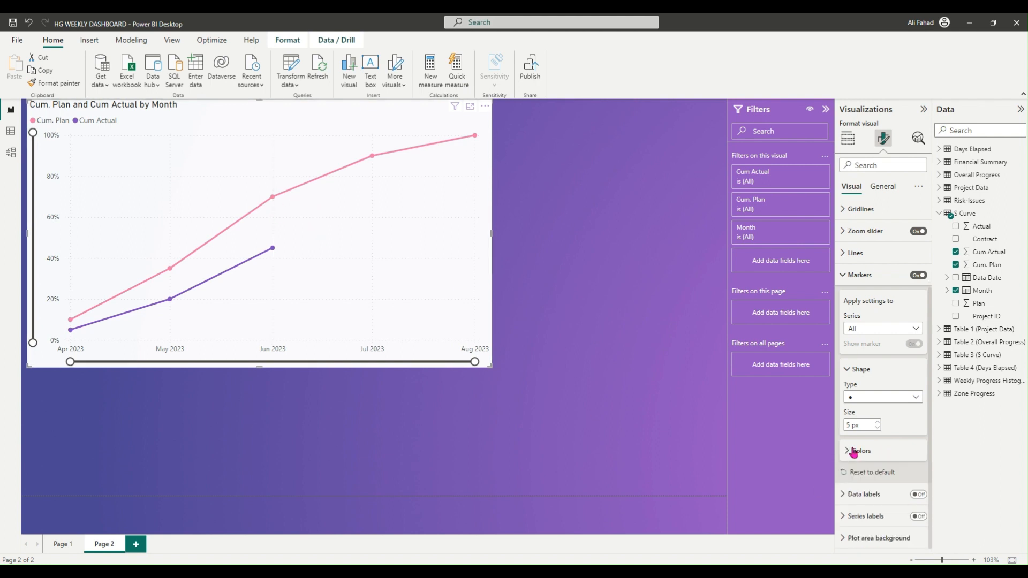
{"action": "left_click", "coordinate": [888, 329]}
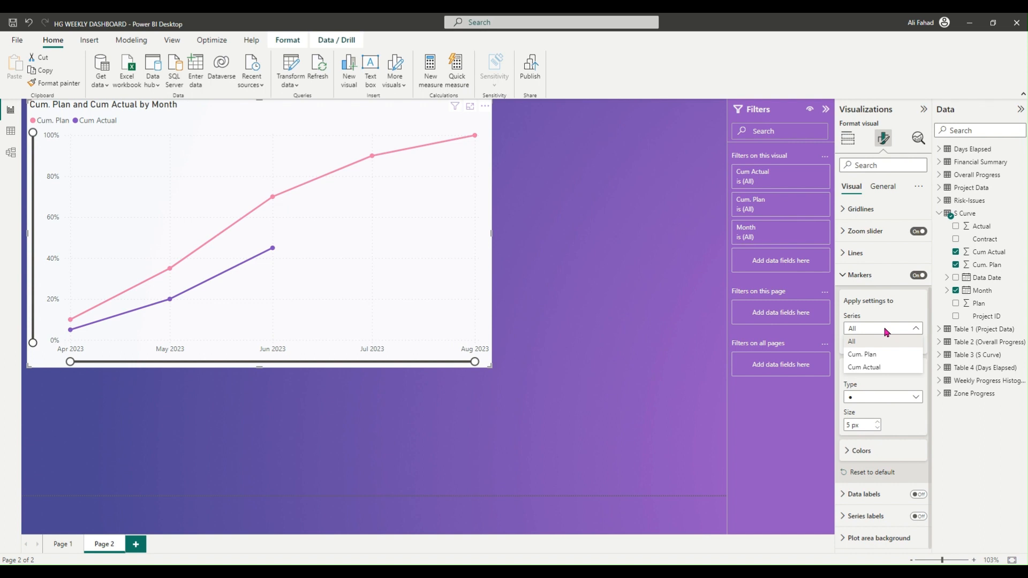
{"action": "left_click", "coordinate": [870, 355]}
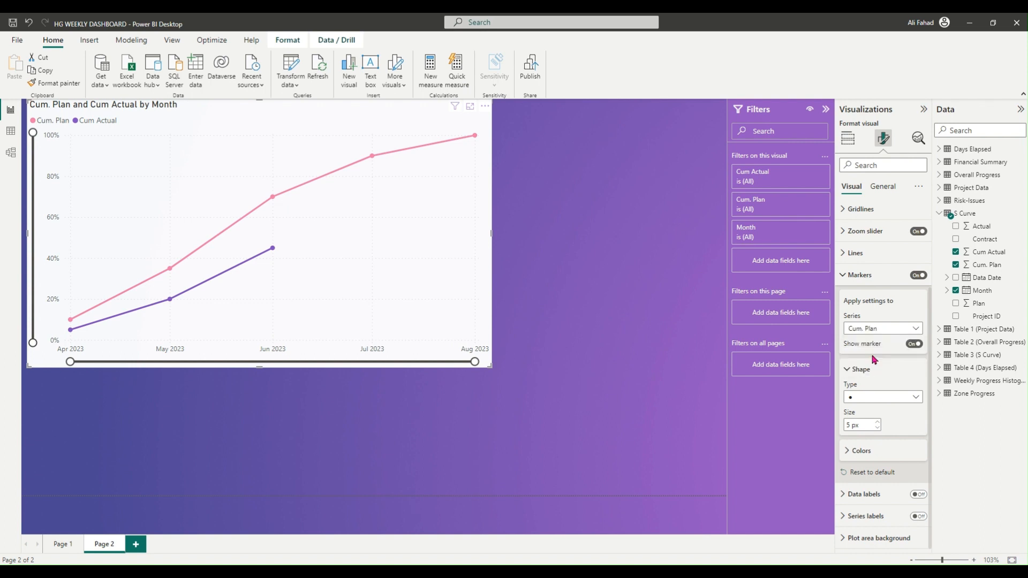
{"action": "left_click", "coordinate": [876, 330]}
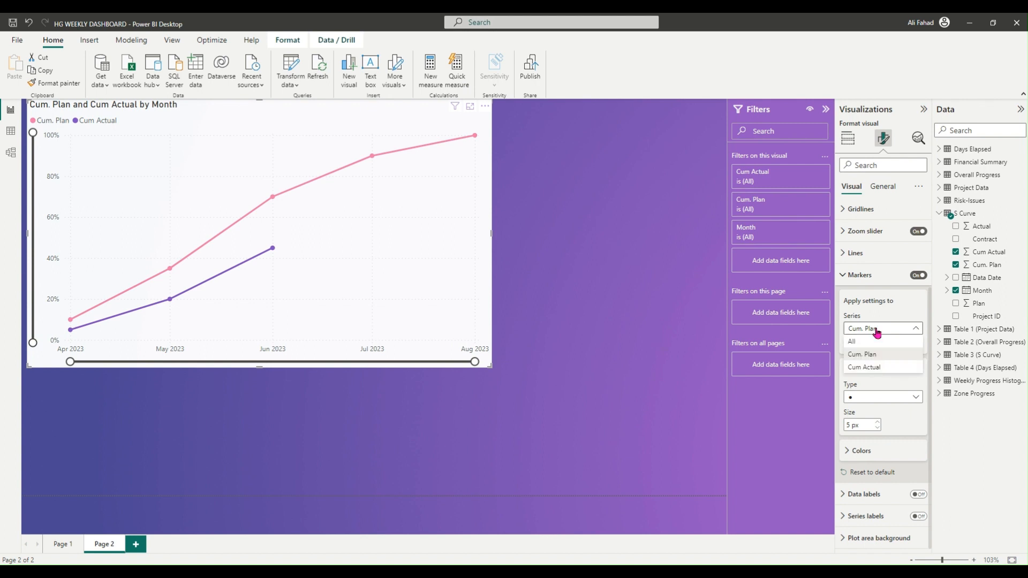
{"action": "left_click", "coordinate": [873, 367]}
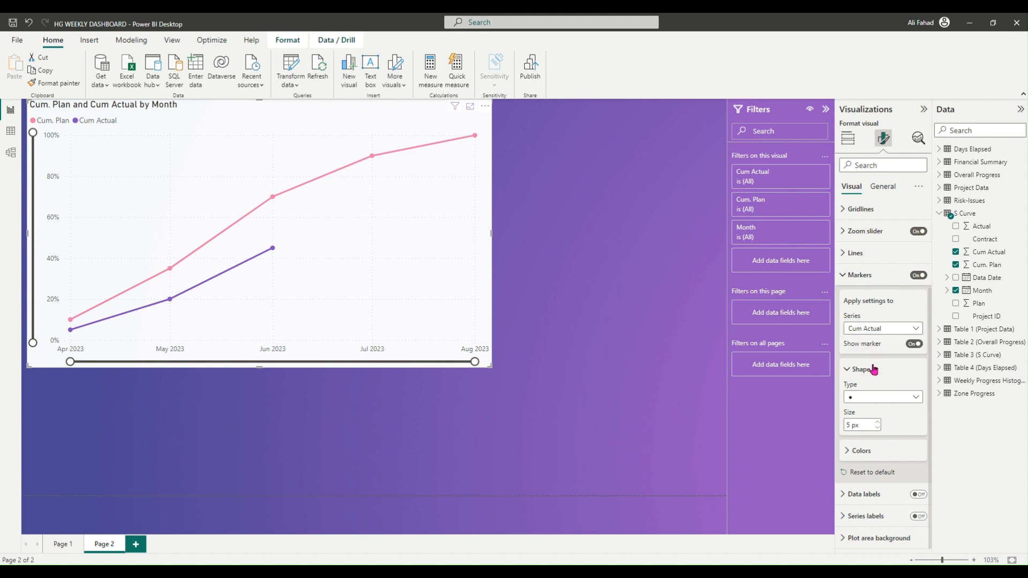
{"action": "left_click", "coordinate": [889, 329]}
{"action": "left_click", "coordinate": [870, 343]}
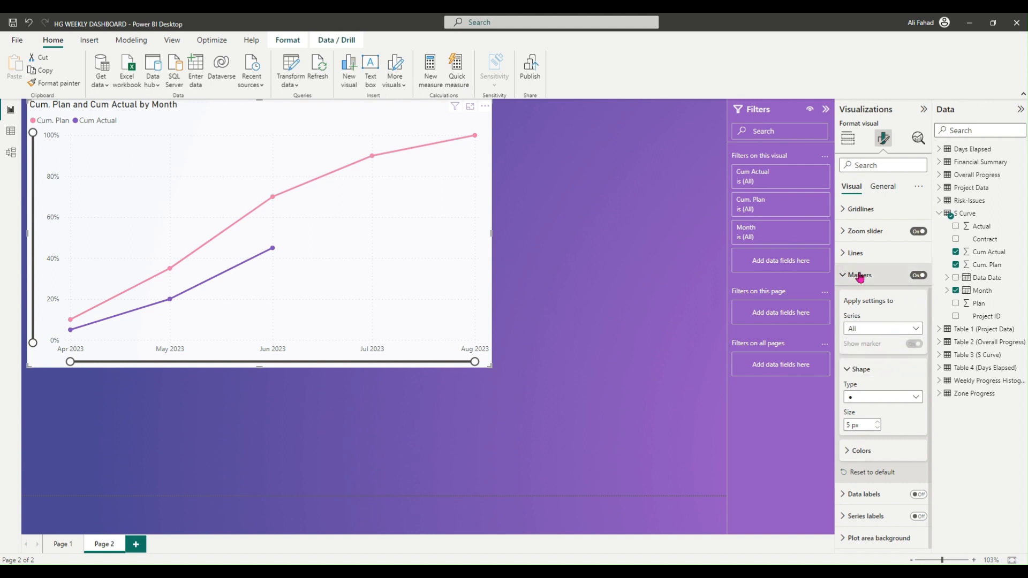
{"action": "left_click", "coordinate": [889, 275]}
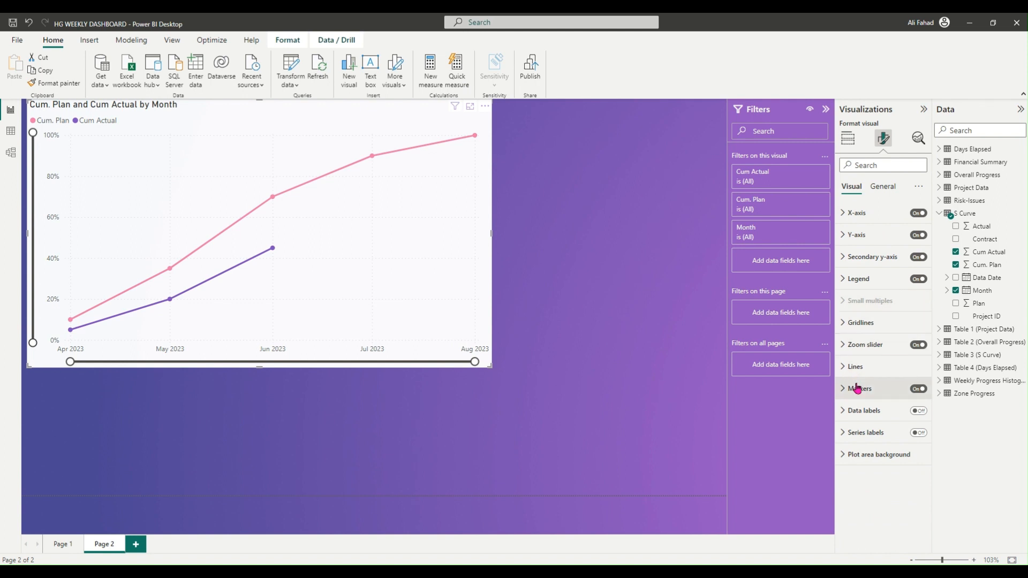
- Turn on data labels for all series of the line chart
{"action": "left_click", "coordinate": [871, 412]}
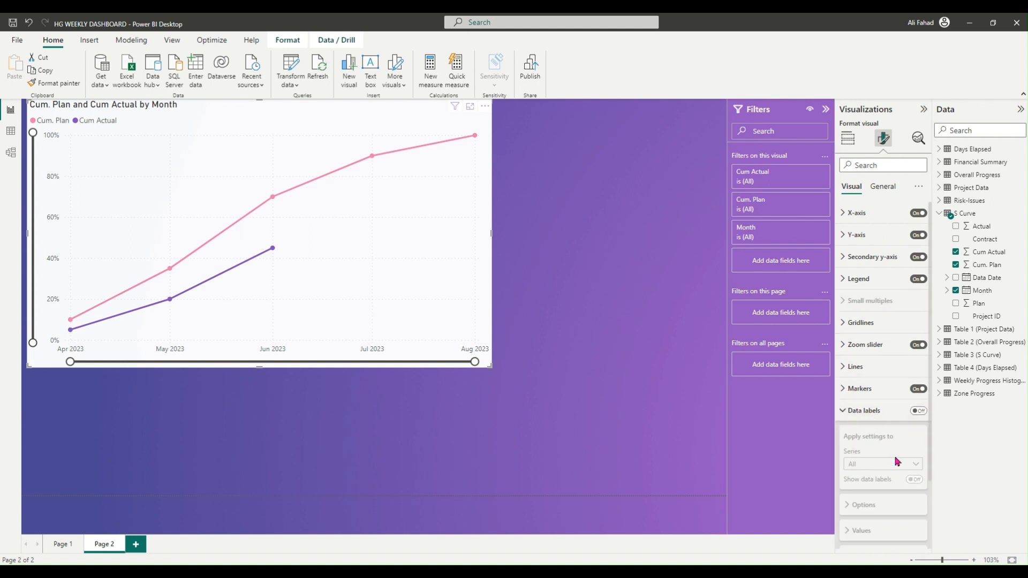
{"action": "scroll", "coordinate": [897, 462], "scroll_direction": "down", "scroll_amount": 2}
{"action": "left_click", "coordinate": [918, 328]}
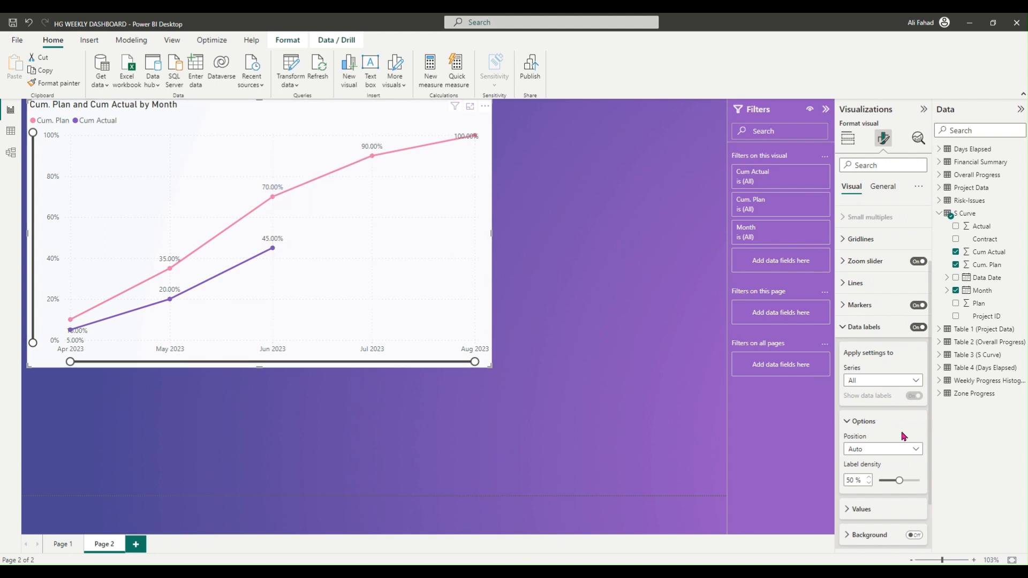
- Make the data label values black and bold, keeping their display units on Auto
{"action": "scroll", "coordinate": [902, 427], "scroll_direction": "down", "scroll_amount": 1}
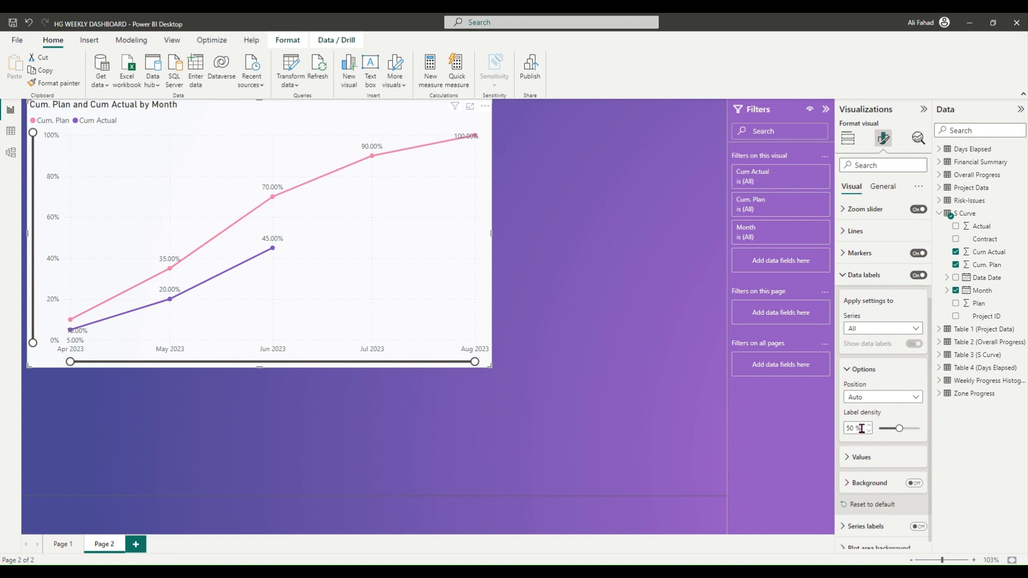
{"action": "left_click", "coordinate": [868, 465]}
{"action": "scroll", "coordinate": [867, 460], "scroll_direction": "down", "scroll_amount": 4}
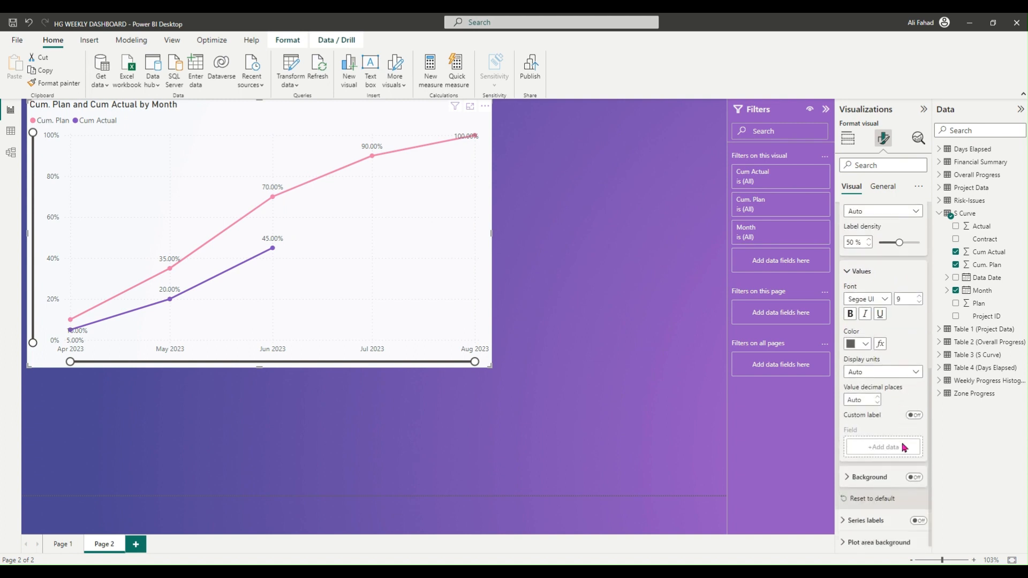
{"action": "left_click", "coordinate": [862, 346]}
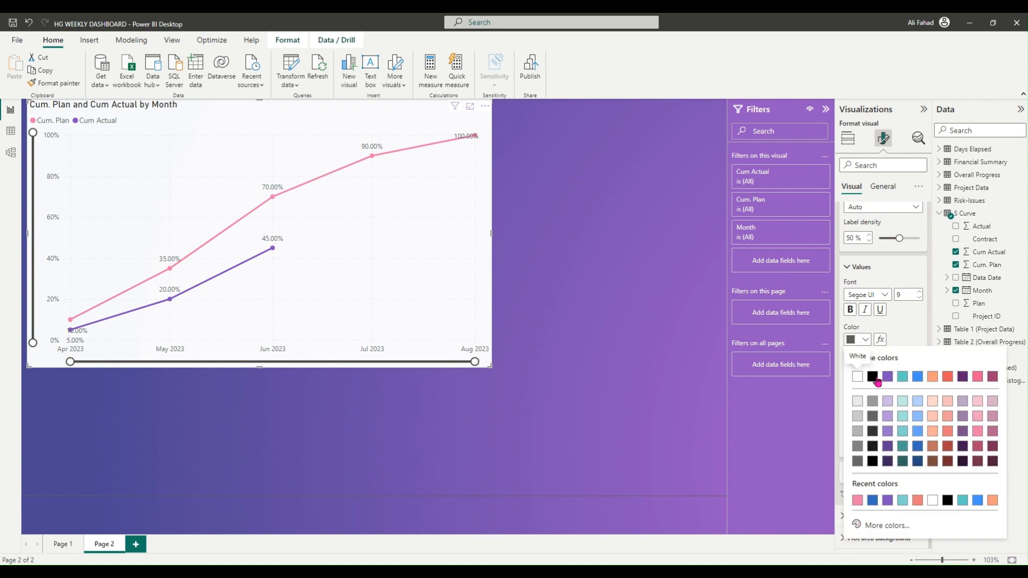
{"action": "left_click", "coordinate": [878, 378]}
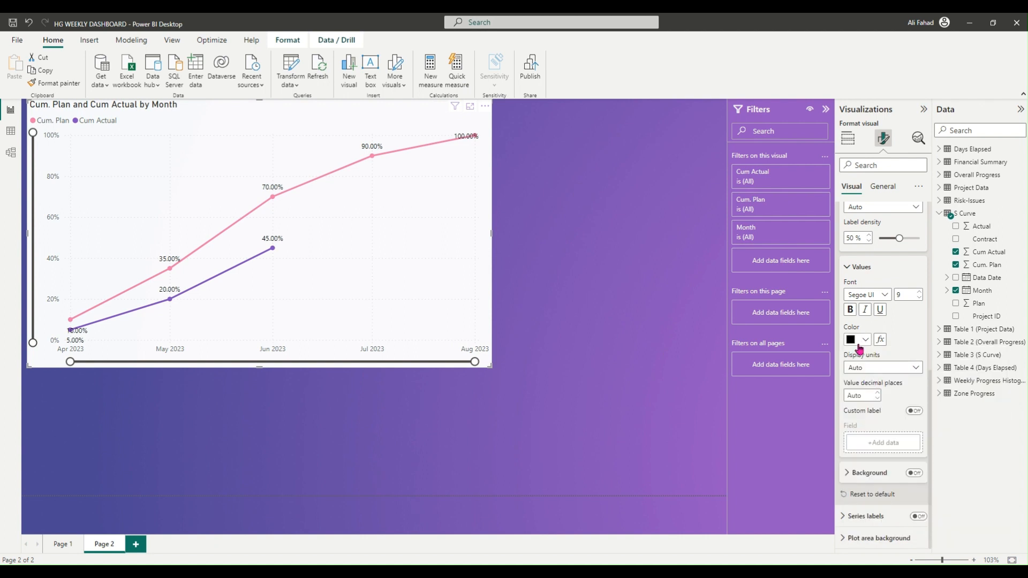
{"action": "left_click", "coordinate": [850, 310]}
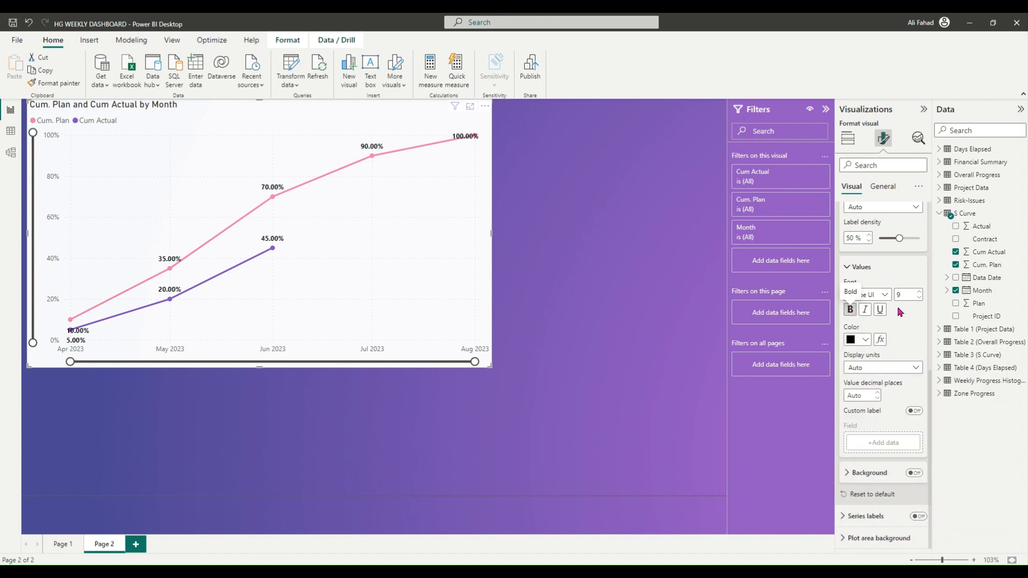
{"action": "left_click", "coordinate": [887, 369]}
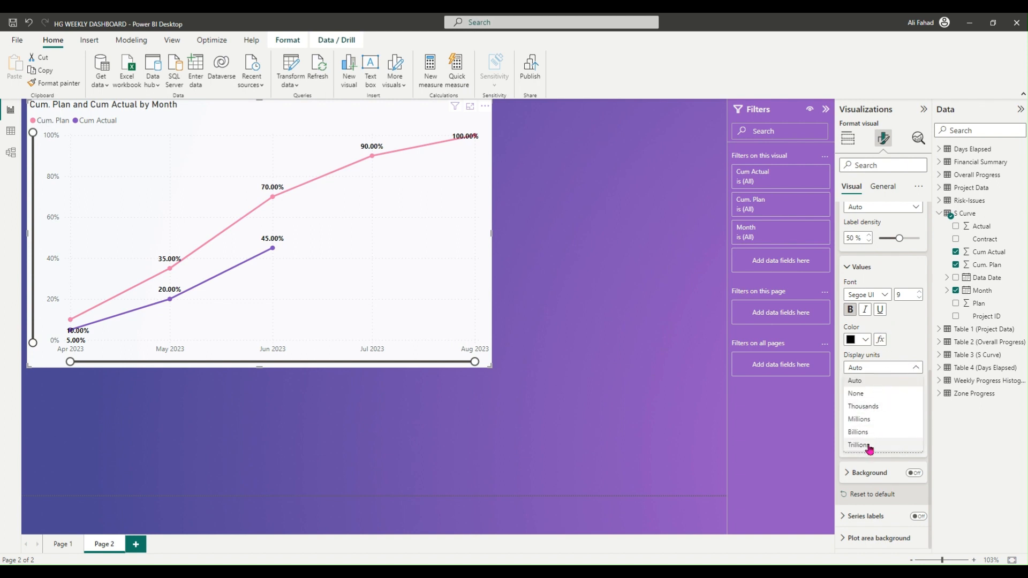
{"action": "left_click", "coordinate": [863, 381]}
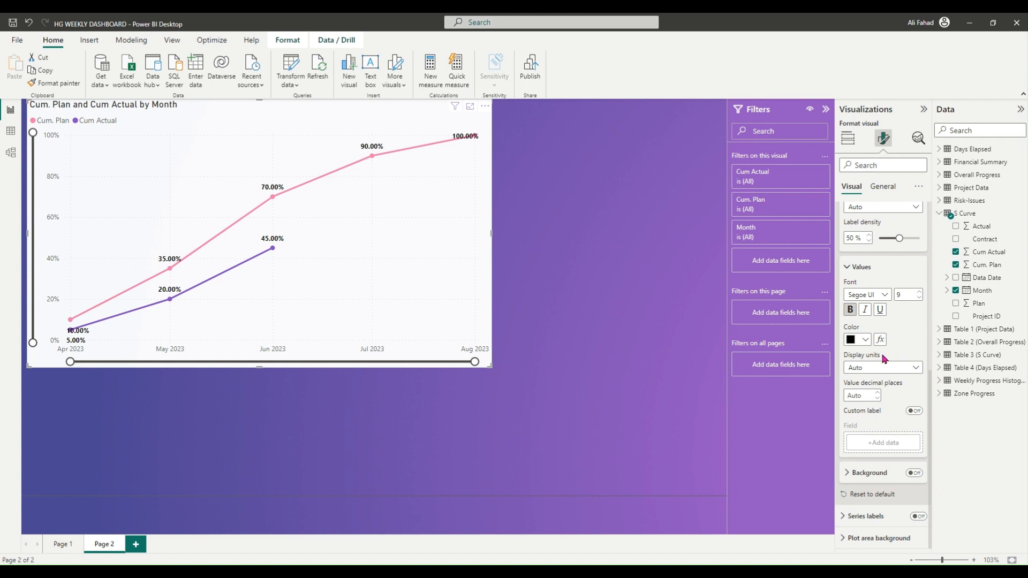
{"action": "left_click", "coordinate": [851, 267]}
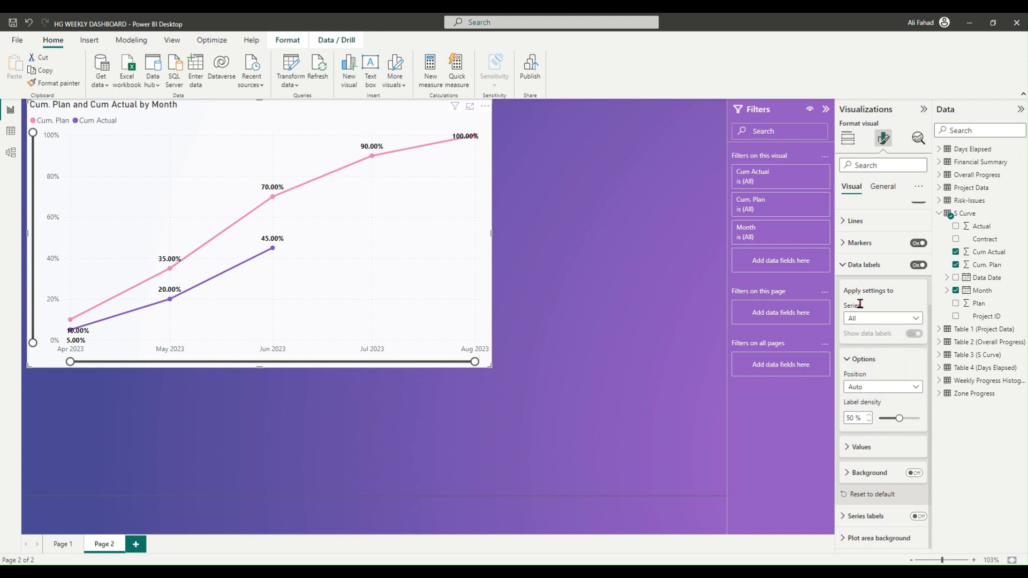
- Turn on the background behind the chart's data labels
{"action": "left_click", "coordinate": [873, 475]}
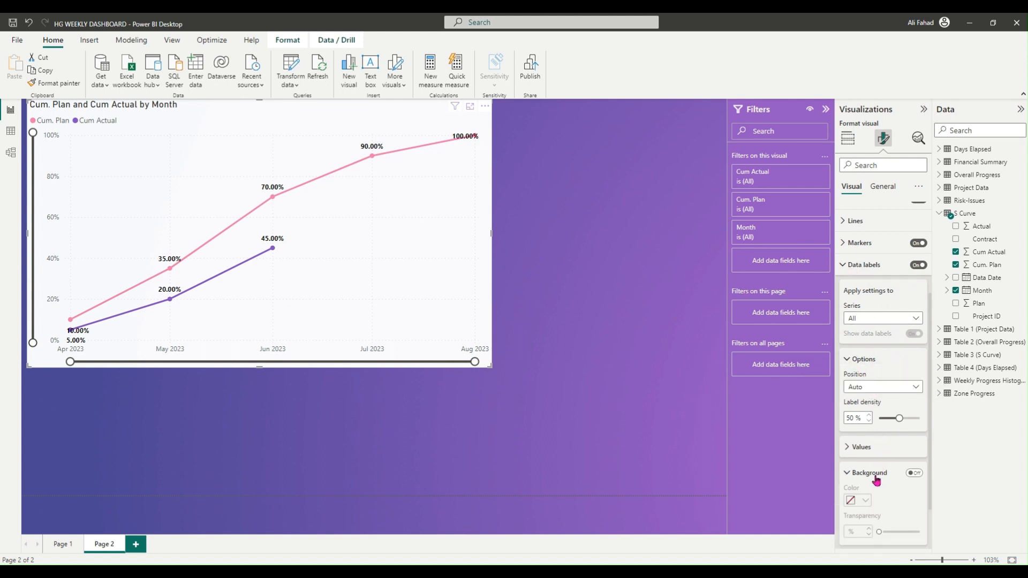
{"action": "left_click", "coordinate": [912, 413]}
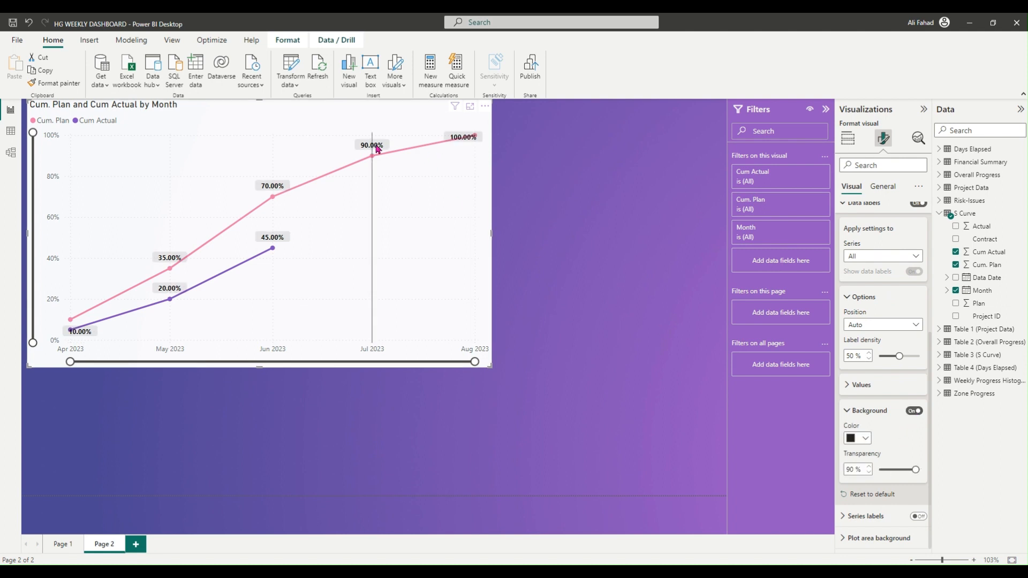
{"action": "left_click", "coordinate": [857, 409]}
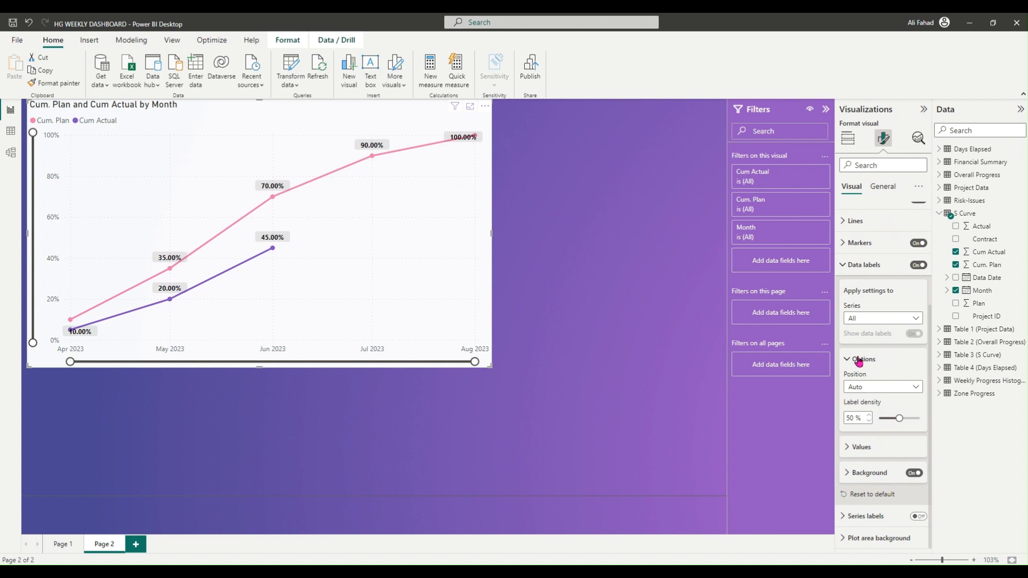
{"action": "left_click", "coordinate": [851, 266]}
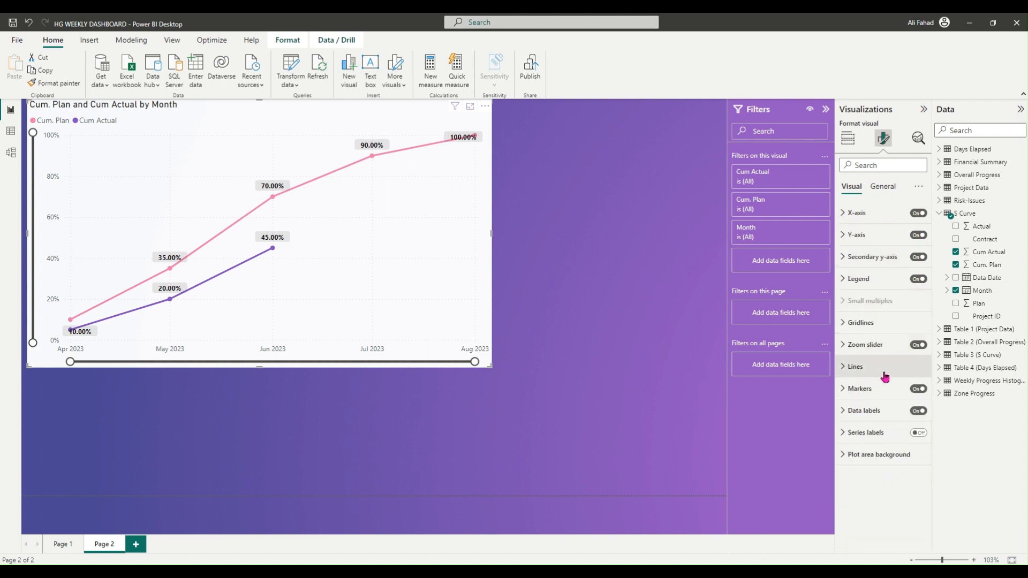
- Compare the chart with and without series labels
{"action": "left_click", "coordinate": [873, 433]}
{"action": "left_click", "coordinate": [919, 349]}
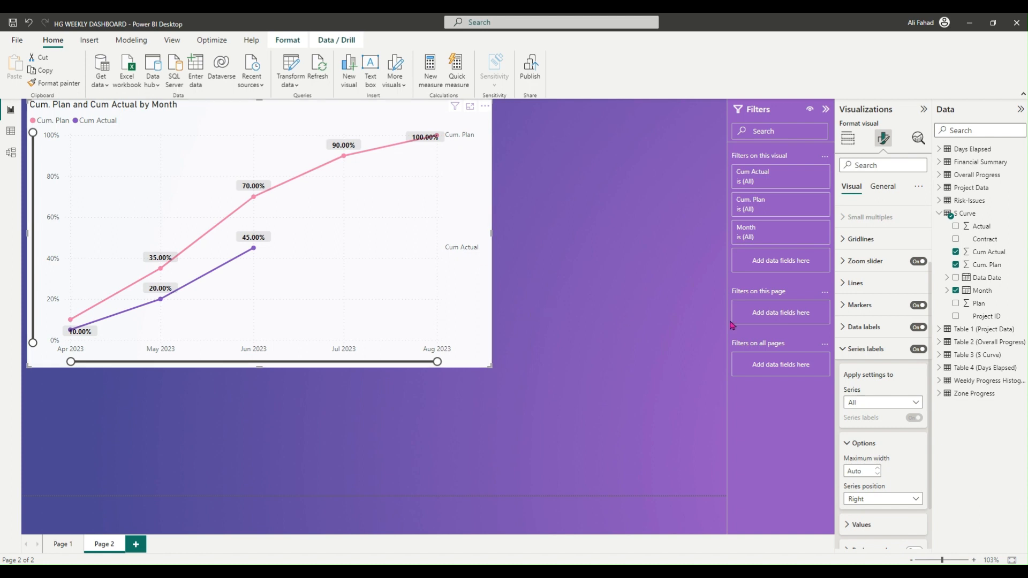
{"action": "left_click", "coordinate": [917, 354]}
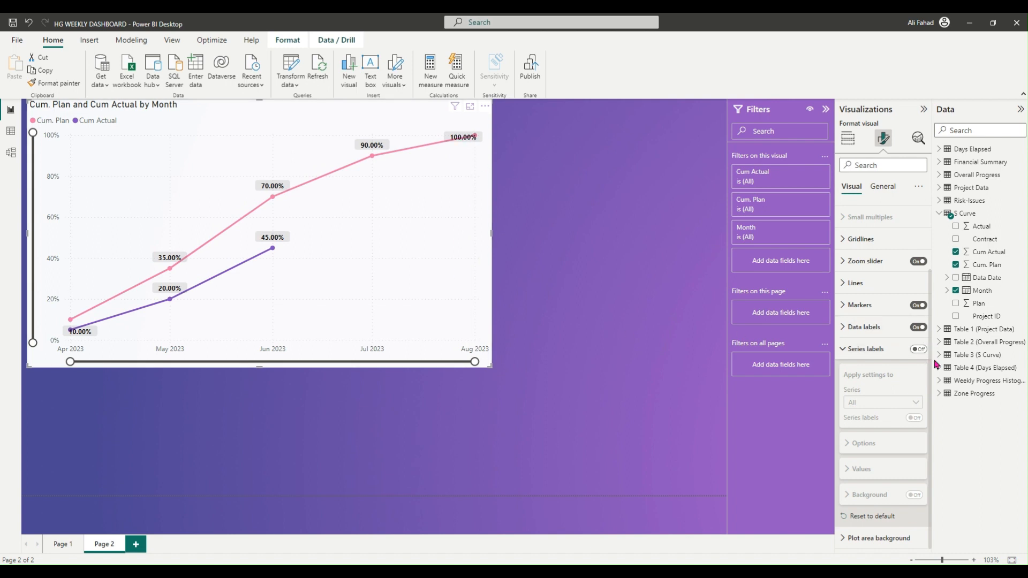
{"action": "left_click", "coordinate": [918, 349]}
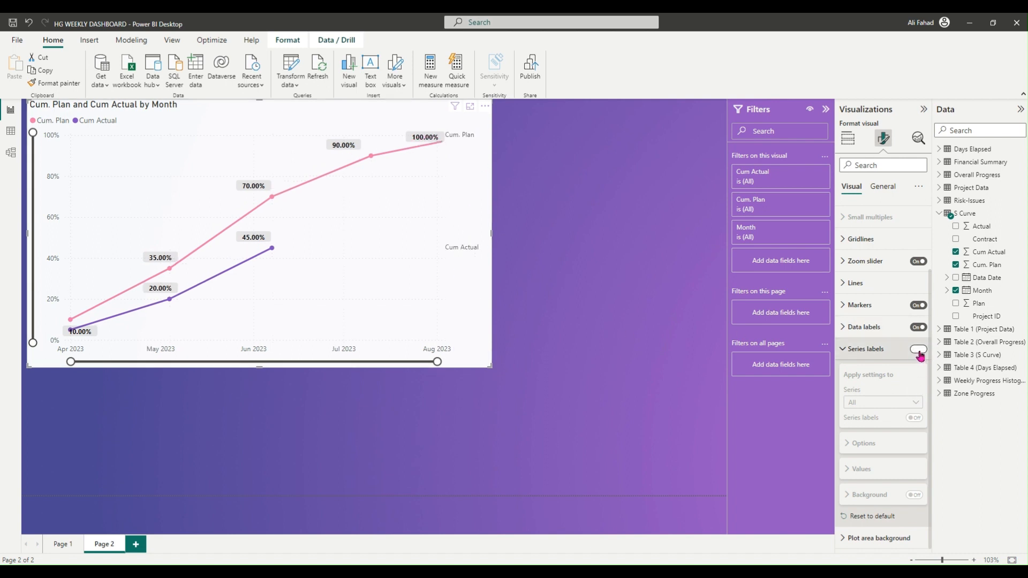
- Try the Left and Right series positions for the series labels and turn the series labels off
{"action": "scroll", "coordinate": [902, 391], "scroll_direction": "down", "scroll_amount": 2}
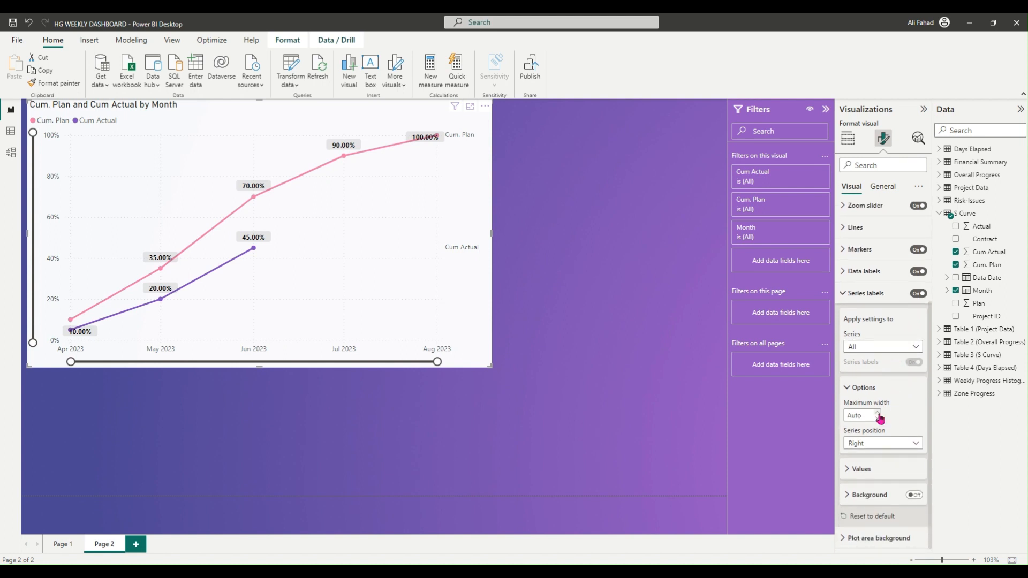
{"action": "left_click", "coordinate": [883, 445]}
{"action": "left_click", "coordinate": [855, 456]}
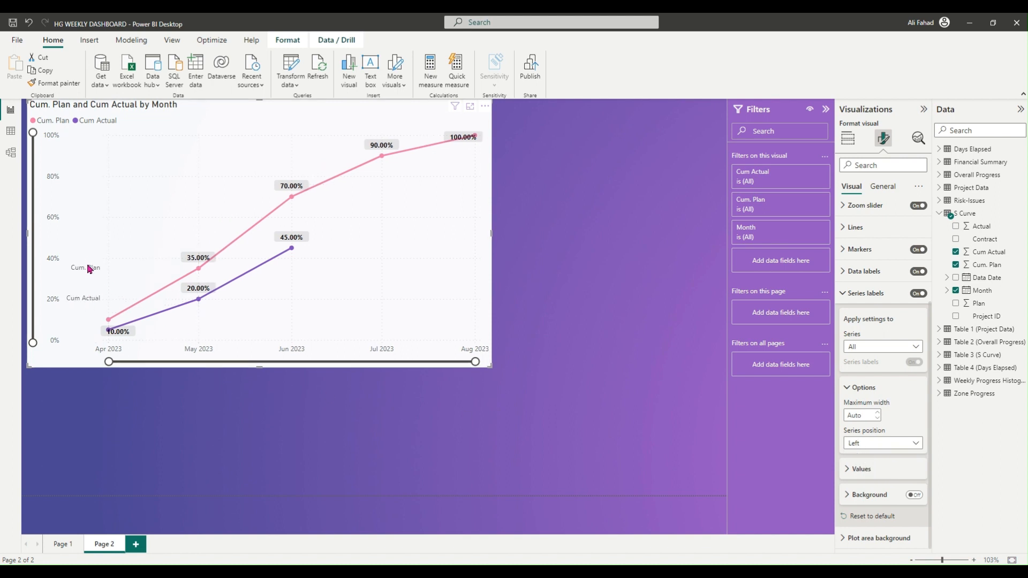
{"action": "left_click", "coordinate": [883, 444]}
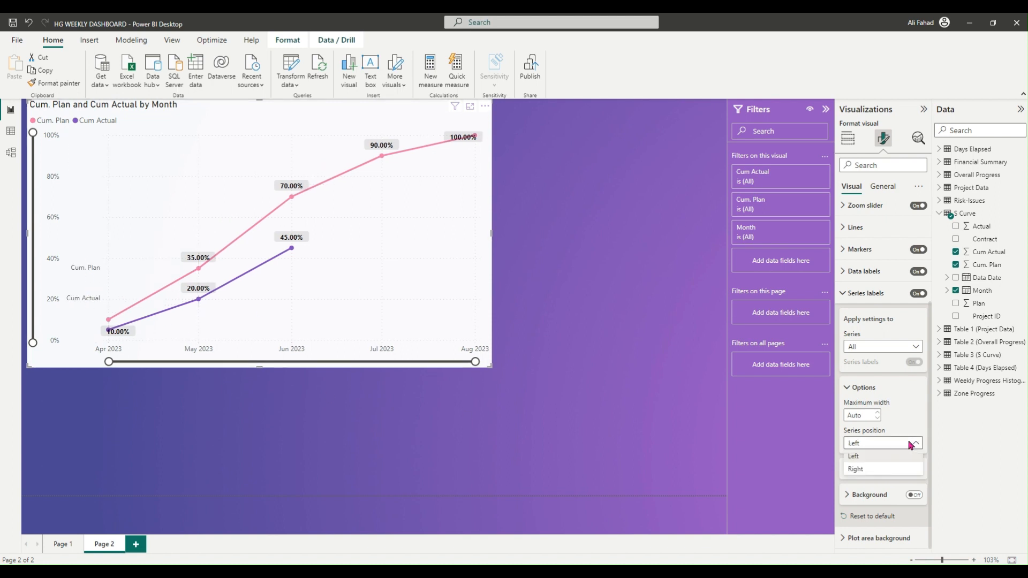
{"action": "left_click", "coordinate": [883, 470]}
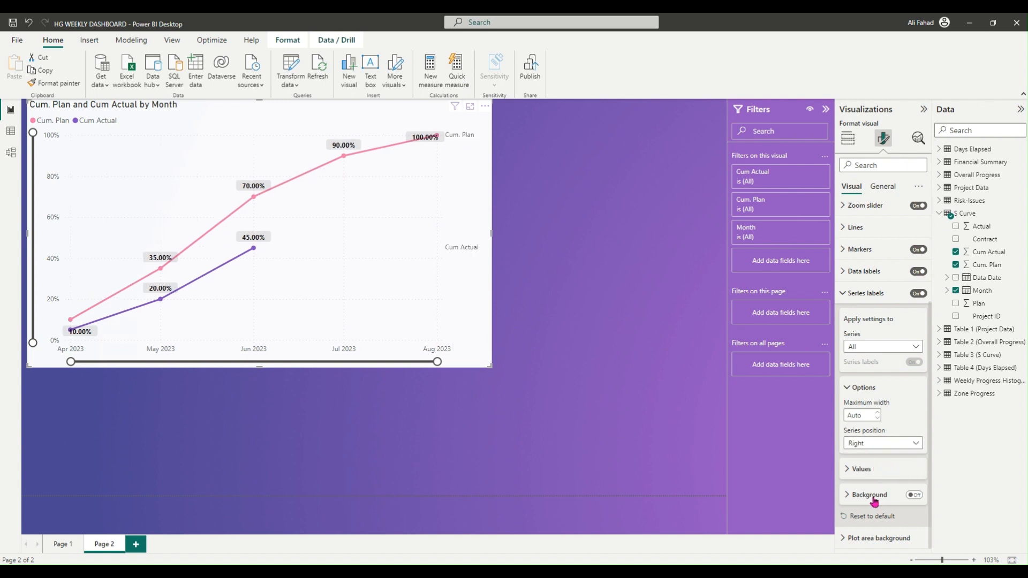
{"action": "left_click", "coordinate": [918, 295]}
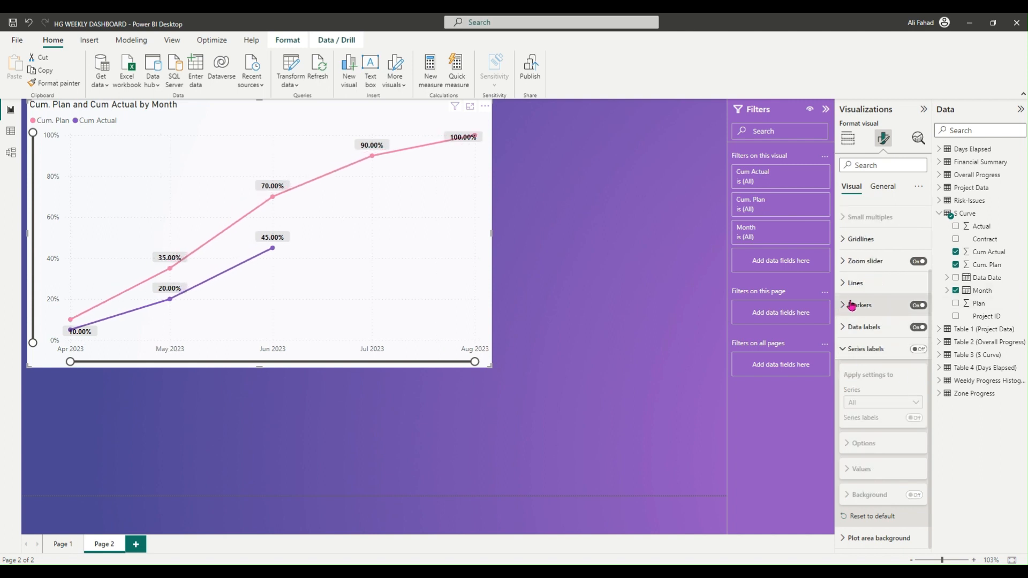
{"action": "left_click", "coordinate": [854, 348]}
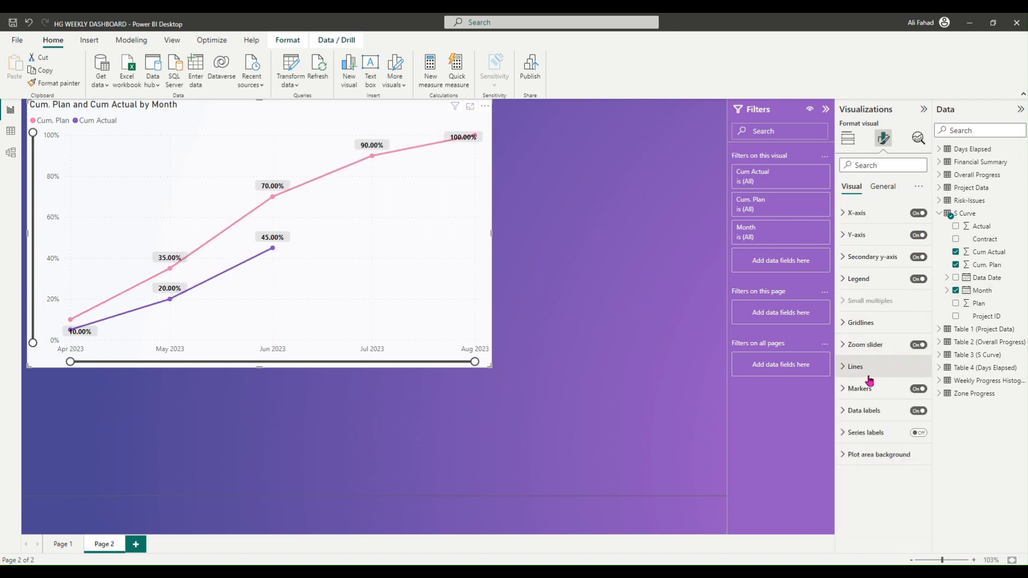
{"action": "left_click", "coordinate": [884, 455]}
{"action": "scroll", "coordinate": [881, 428], "scroll_direction": "down", "scroll_amount": 1}
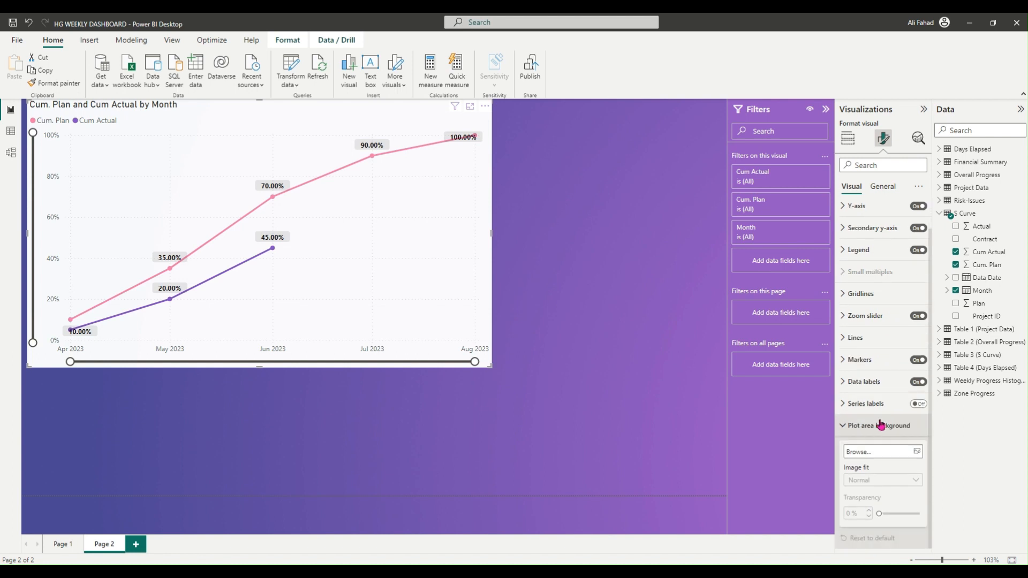
{"action": "left_click", "coordinate": [887, 457]}
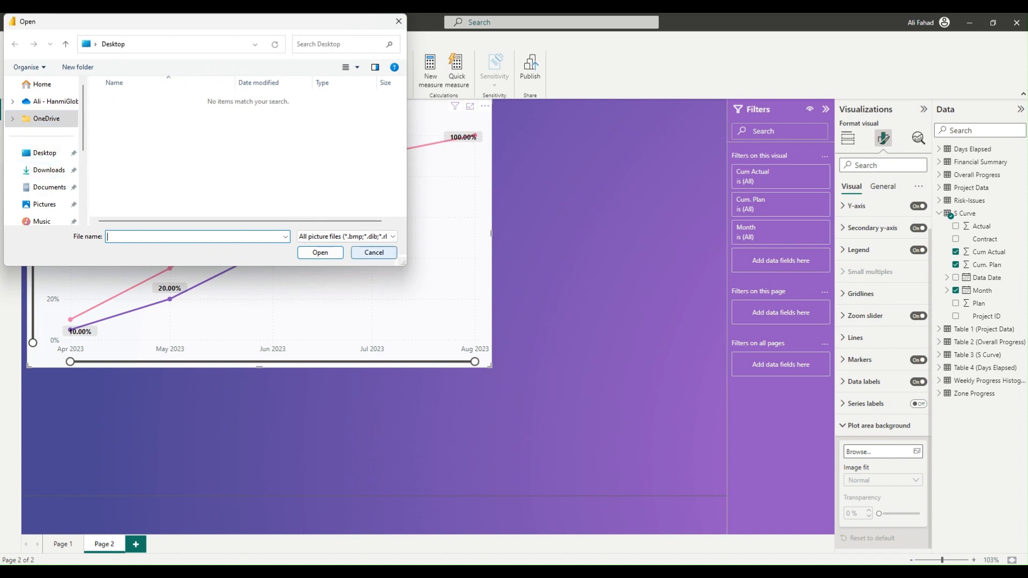
{"action": "left_click", "coordinate": [374, 252]}
{"action": "left_click", "coordinate": [873, 426]}
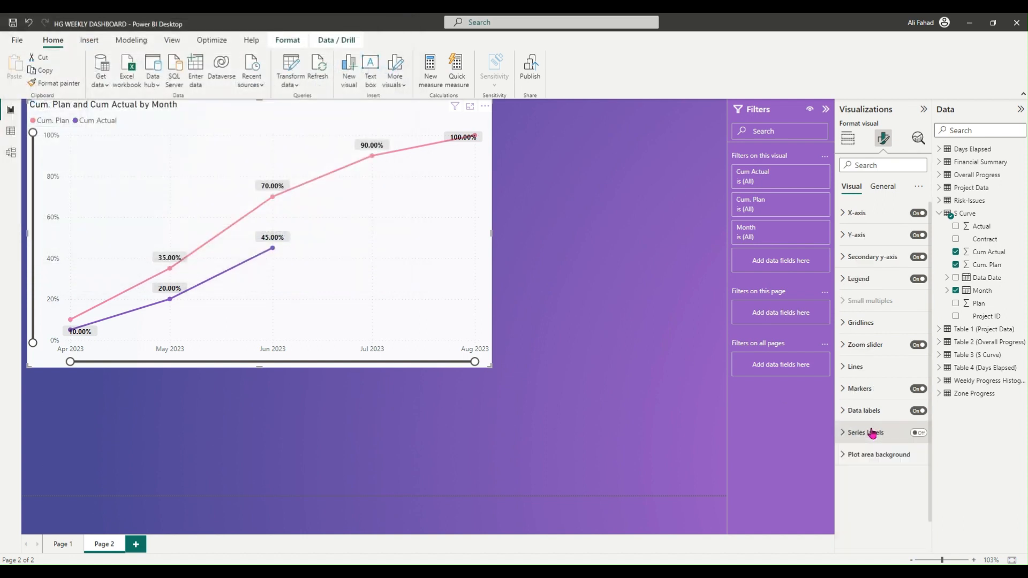
- Replace the chart's title text with "Project S Curve"
{"action": "left_click", "coordinate": [883, 186]}
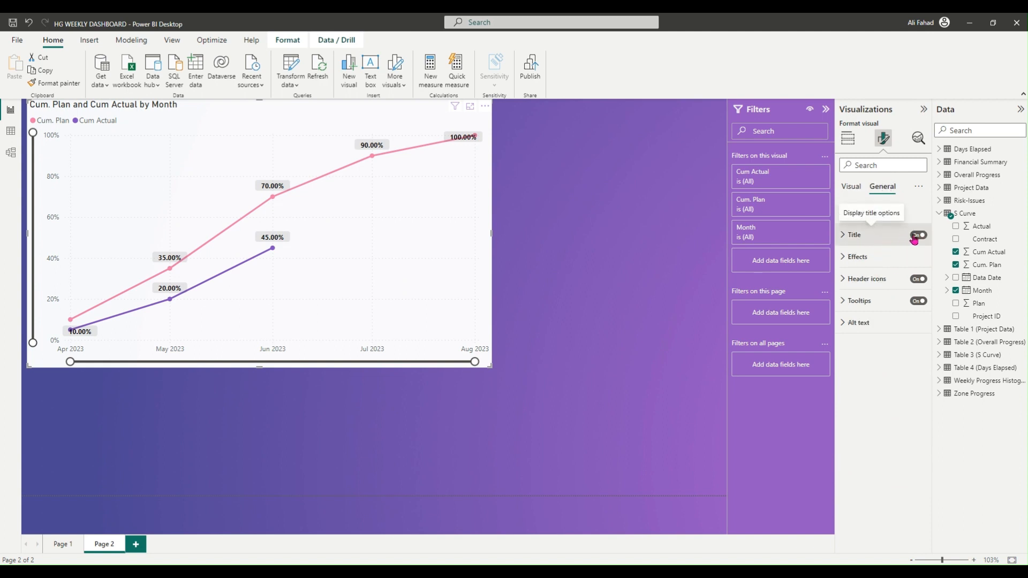
{"action": "left_click", "coordinate": [890, 215]}
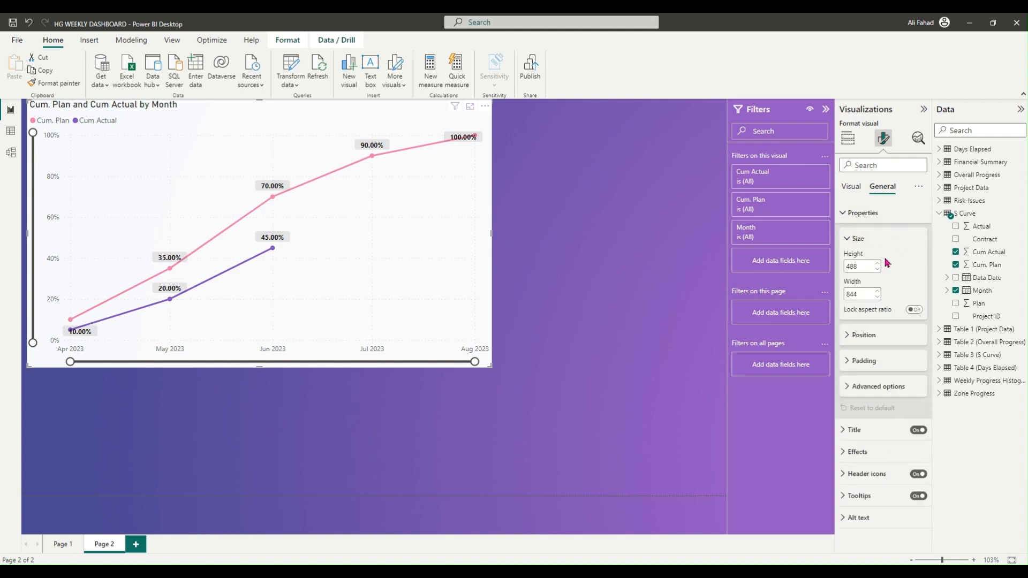
{"action": "left_click", "coordinate": [878, 213]}
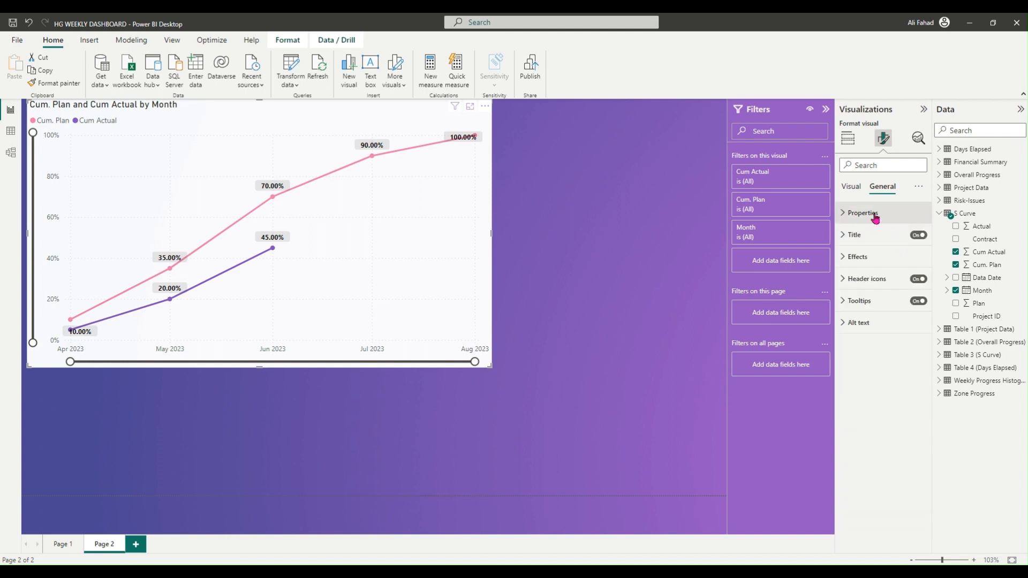
{"action": "left_click", "coordinate": [857, 234]}
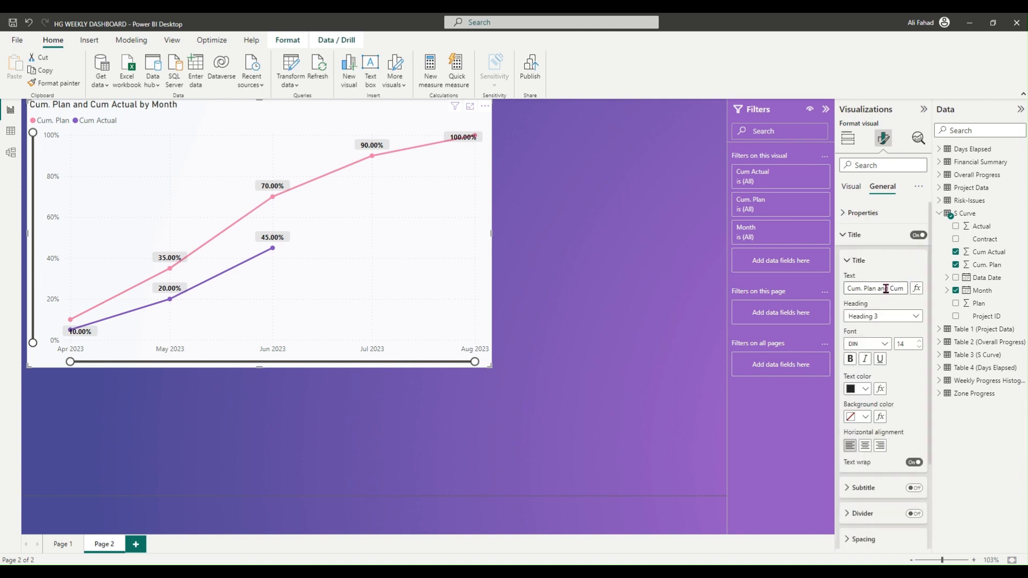
{"action": "left_click_drag", "start_coordinate": [861, 288], "coordinate": [907, 288]}
{"action": "key", "text": "BackSpace"}
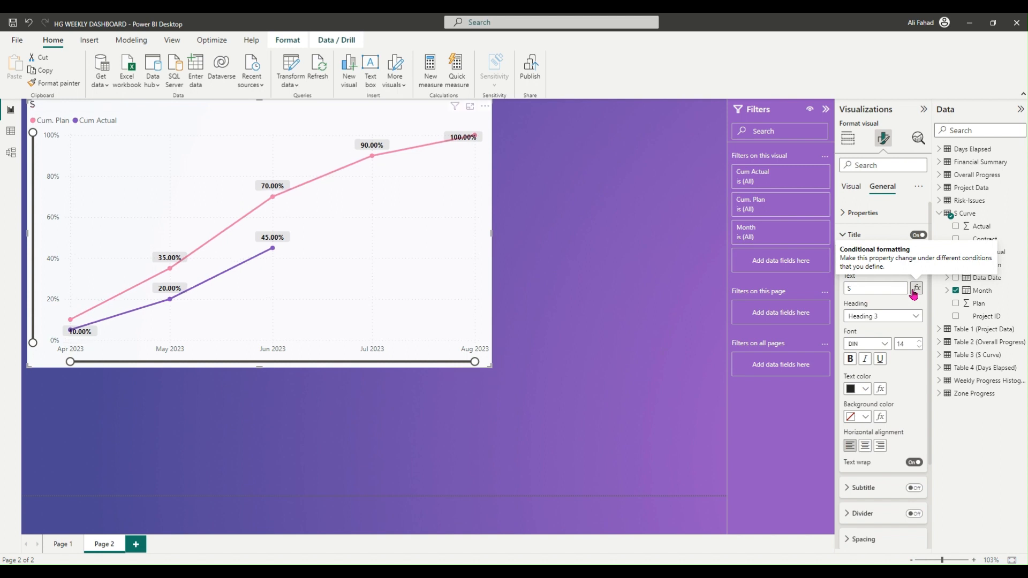
{"action": "type", "text": "Pl"}
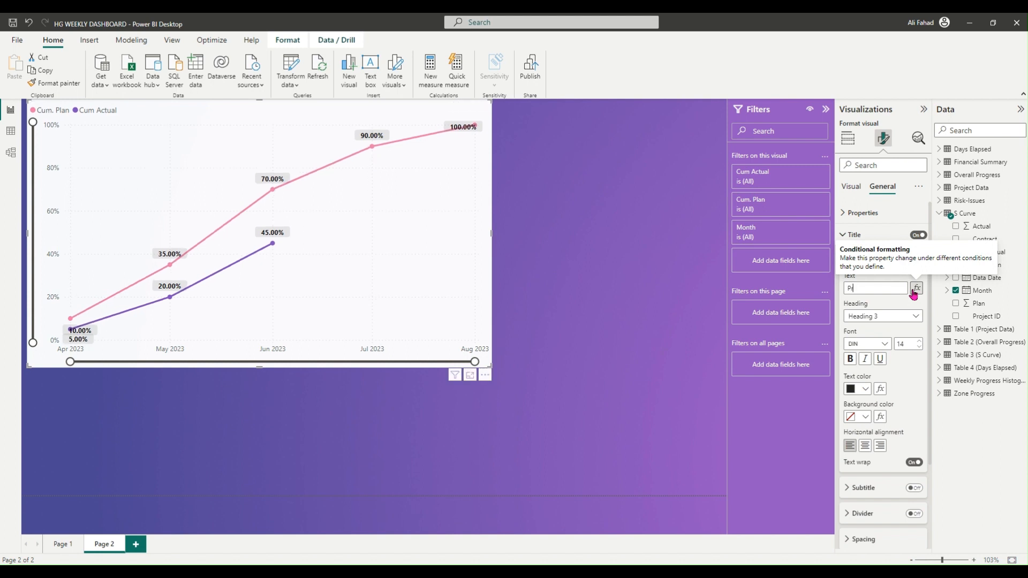
{"action": "type", "text": "oject S Curve"}
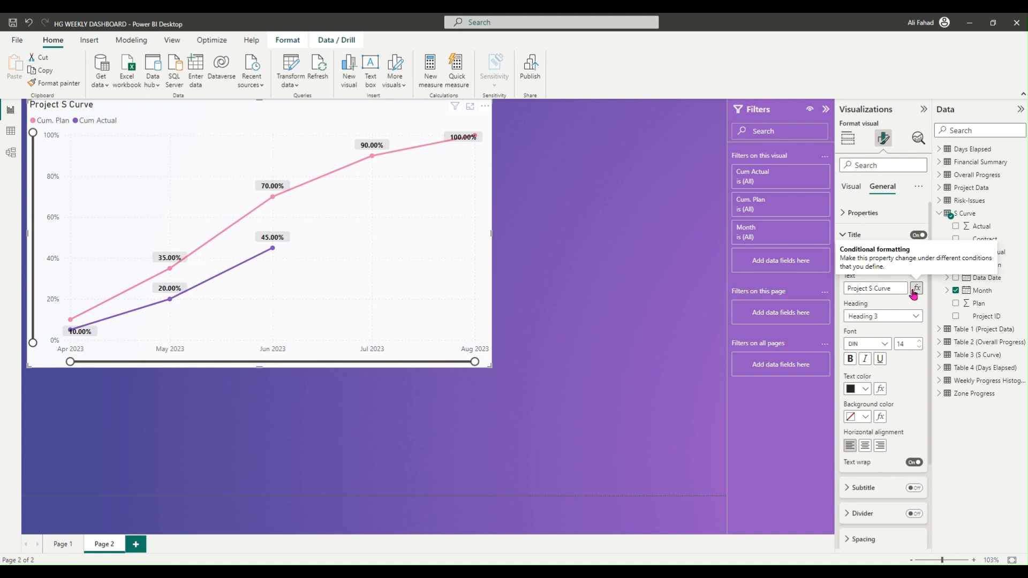
- Make the chart title bold, set its font size to 23 and center it horizontally
{"action": "left_click", "coordinate": [848, 361]}
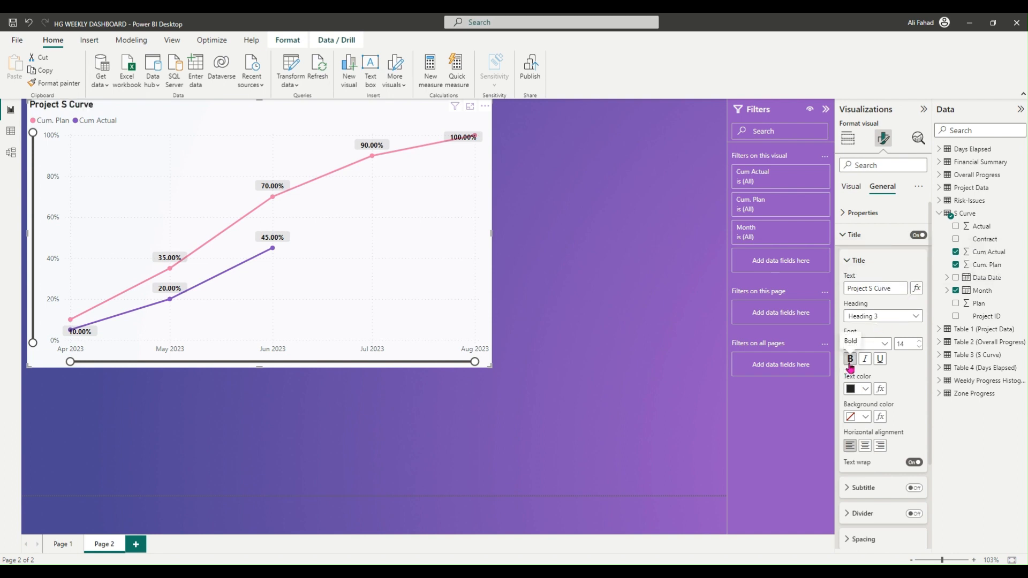
{"action": "left_click", "coordinate": [919, 341]}
{"action": "left_click", "coordinate": [920, 342]}
{"action": "left_click", "coordinate": [920, 342]}
{"action": "left_click", "coordinate": [920, 342]}
{"action": "left_click", "coordinate": [920, 342]}
{"action": "left_click", "coordinate": [920, 342]}
{"action": "left_click", "coordinate": [920, 342]}
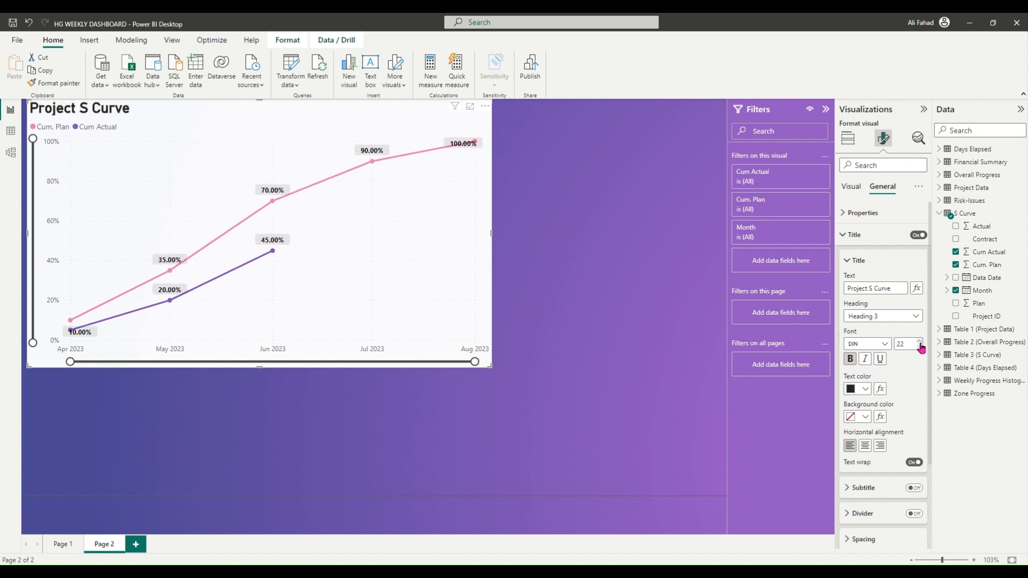
{"action": "left_click", "coordinate": [920, 342]}
{"action": "left_click", "coordinate": [920, 342]}
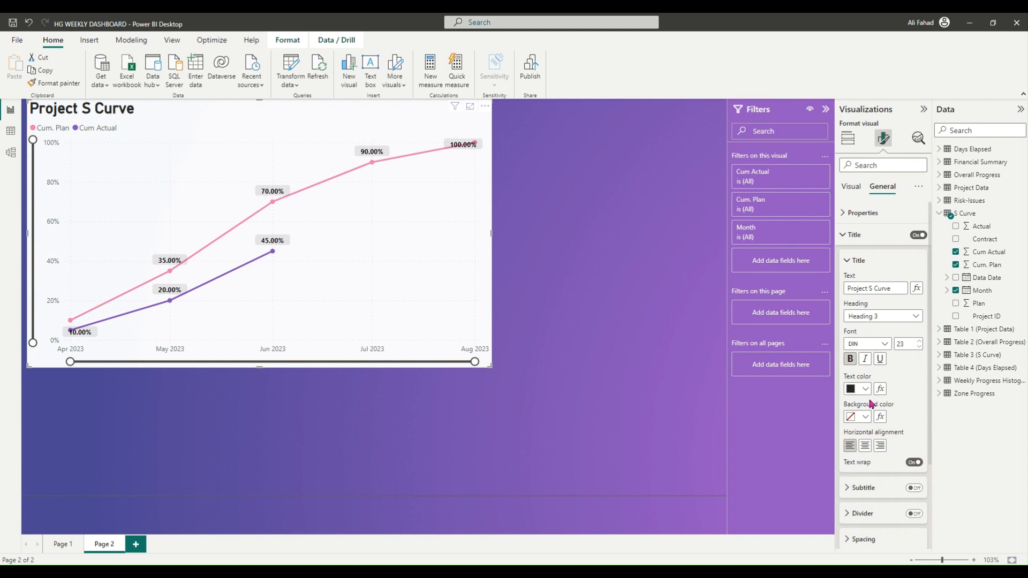
{"action": "left_click", "coordinate": [865, 445]}
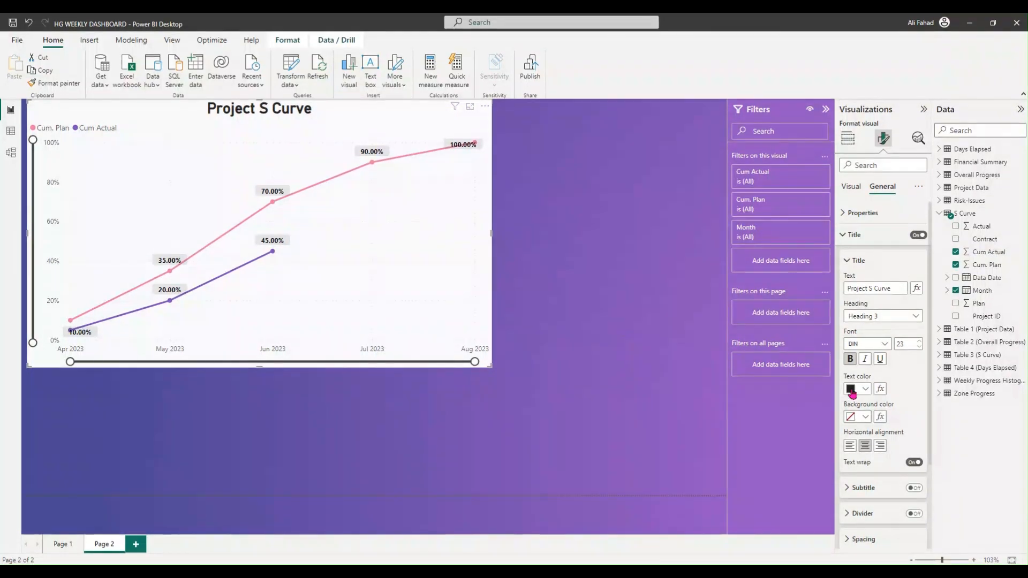
- Try a divider line below the chart title and turn it off again
{"action": "left_click", "coordinate": [855, 261]}
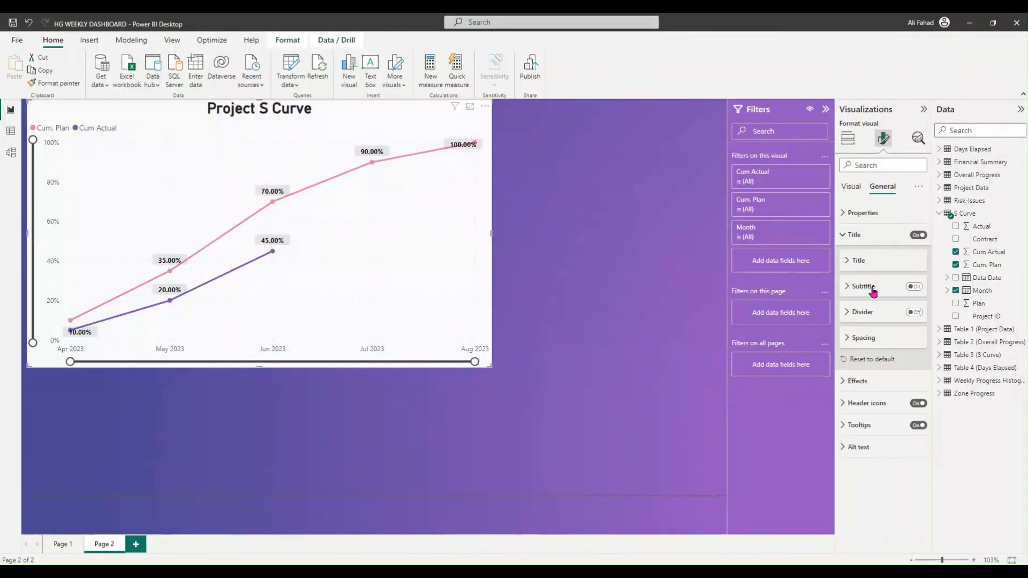
{"action": "left_click", "coordinate": [870, 313]}
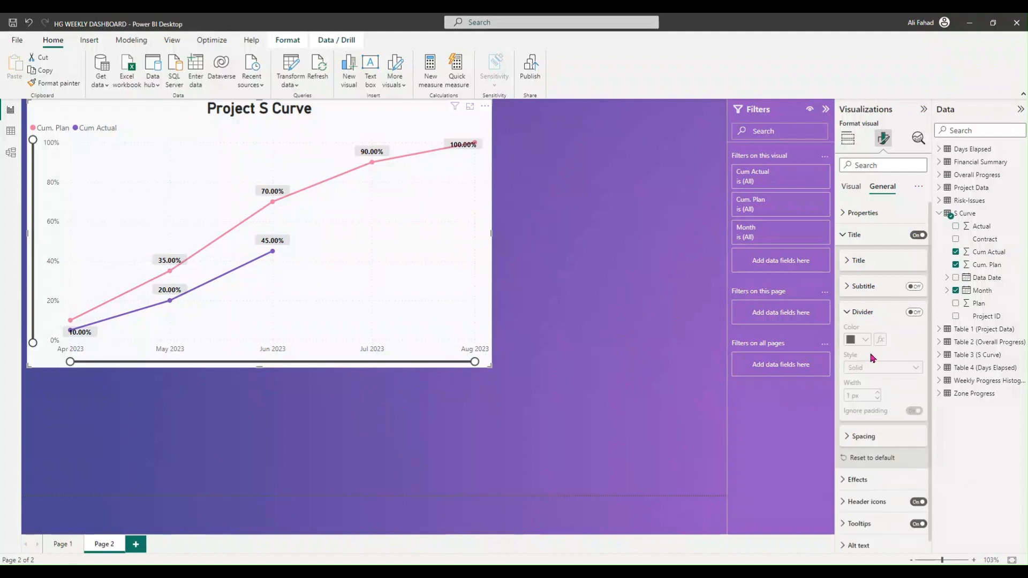
{"action": "left_click", "coordinate": [915, 313]}
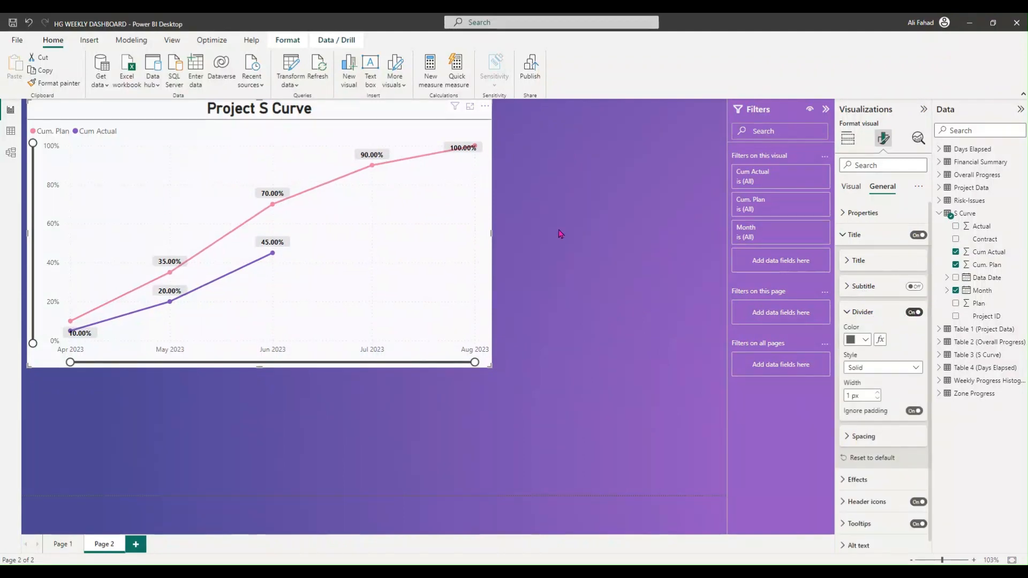
{"action": "left_click", "coordinate": [915, 312]}
{"action": "left_click", "coordinate": [853, 317]}
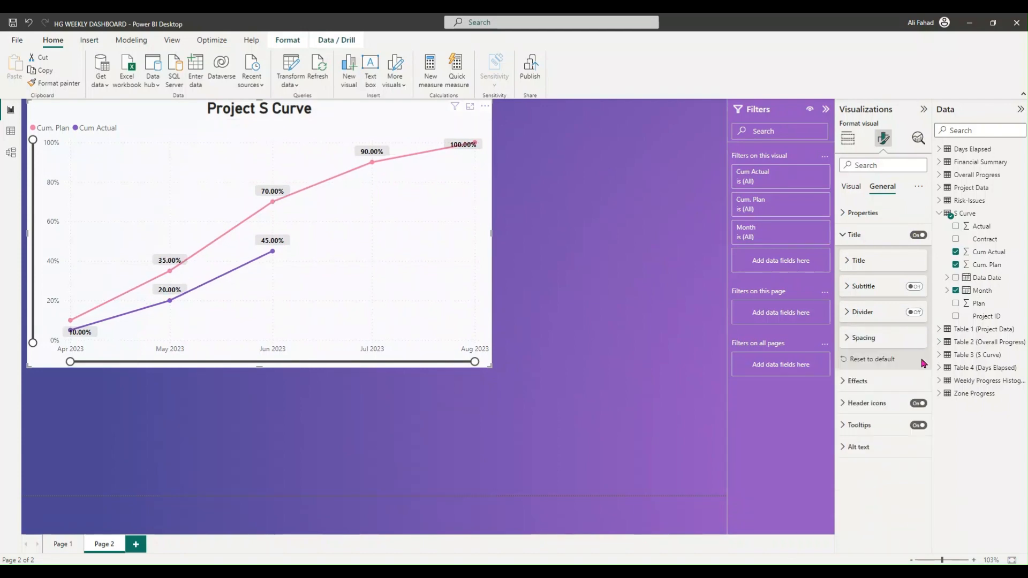
- Try vertical title spacings of 8 px and 2 px and return the spacing to 5 px
{"action": "left_click", "coordinate": [884, 342]}
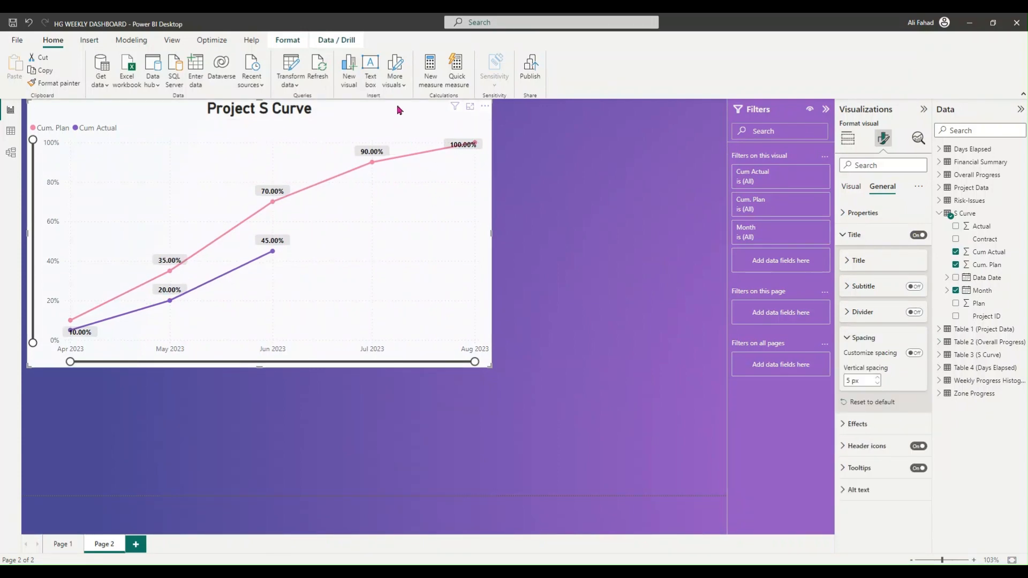
{"action": "left_click", "coordinate": [878, 377]}
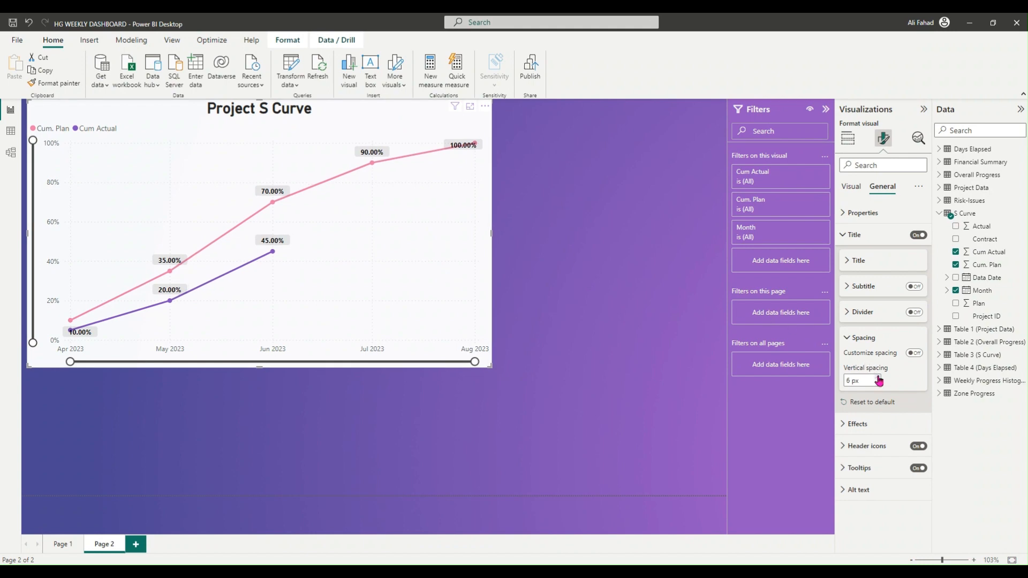
{"action": "left_click", "coordinate": [877, 378]}
{"action": "left_click", "coordinate": [878, 377]}
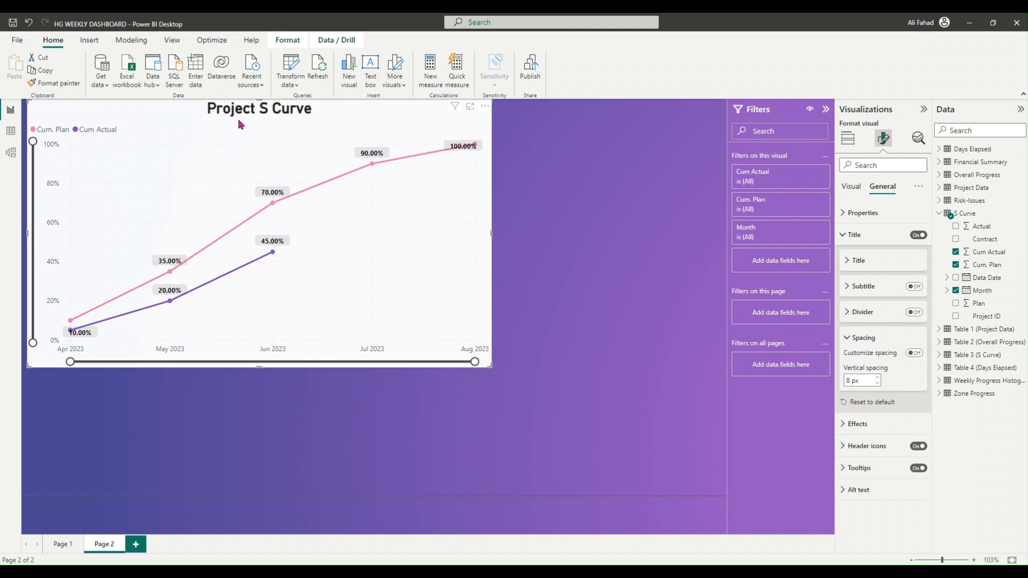
{"action": "left_click", "coordinate": [878, 384]}
{"action": "left_click", "coordinate": [878, 383]}
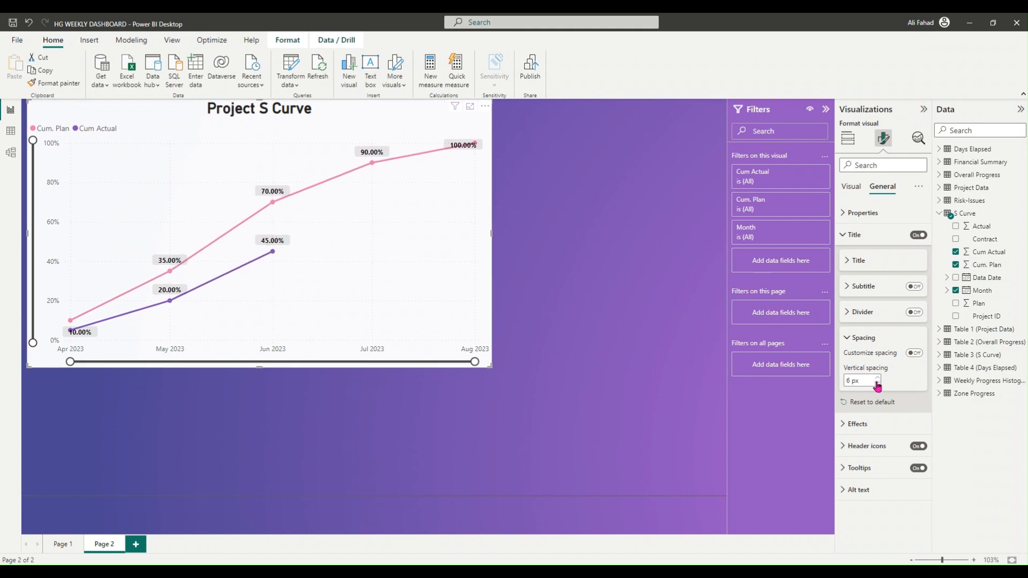
{"action": "left_click", "coordinate": [878, 383]}
{"action": "left_click", "coordinate": [878, 383]}
{"action": "left_click", "coordinate": [878, 384]}
{"action": "left_click", "coordinate": [878, 384]}
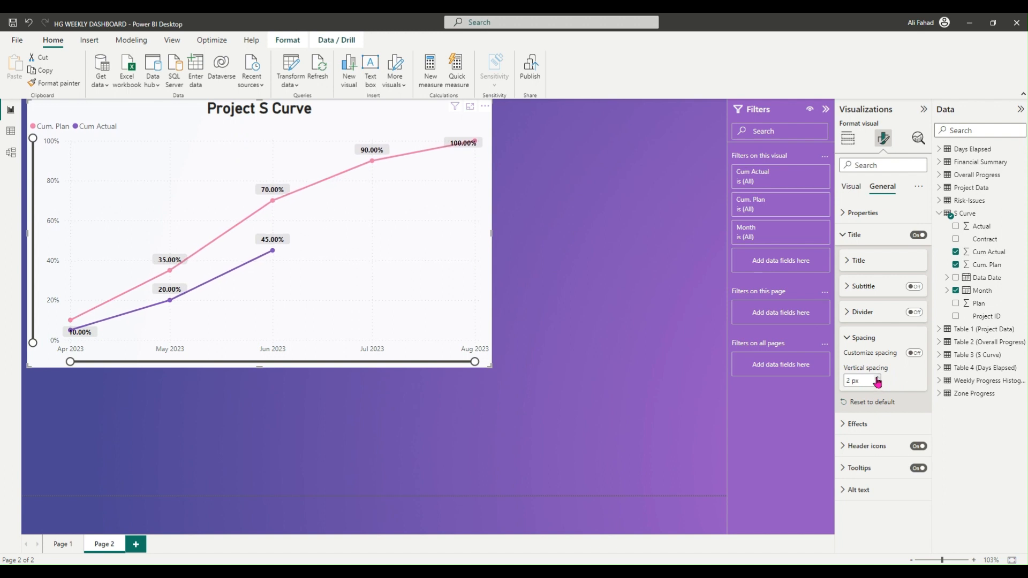
{"action": "left_click", "coordinate": [878, 378]}
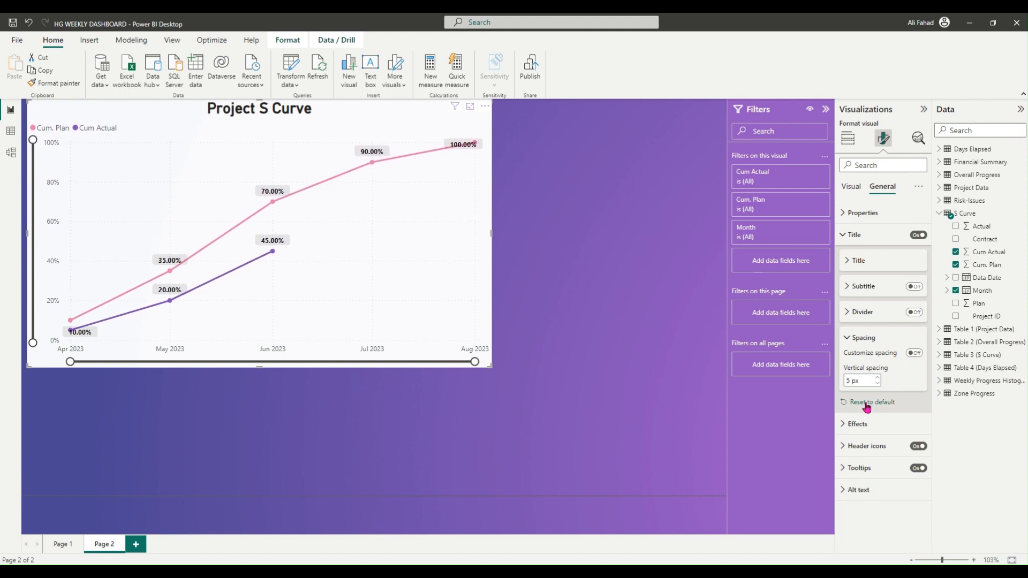
{"action": "left_click", "coordinate": [848, 342]}
- Try a light purple background for the chart and change it to light teal
{"action": "left_click", "coordinate": [868, 382]}
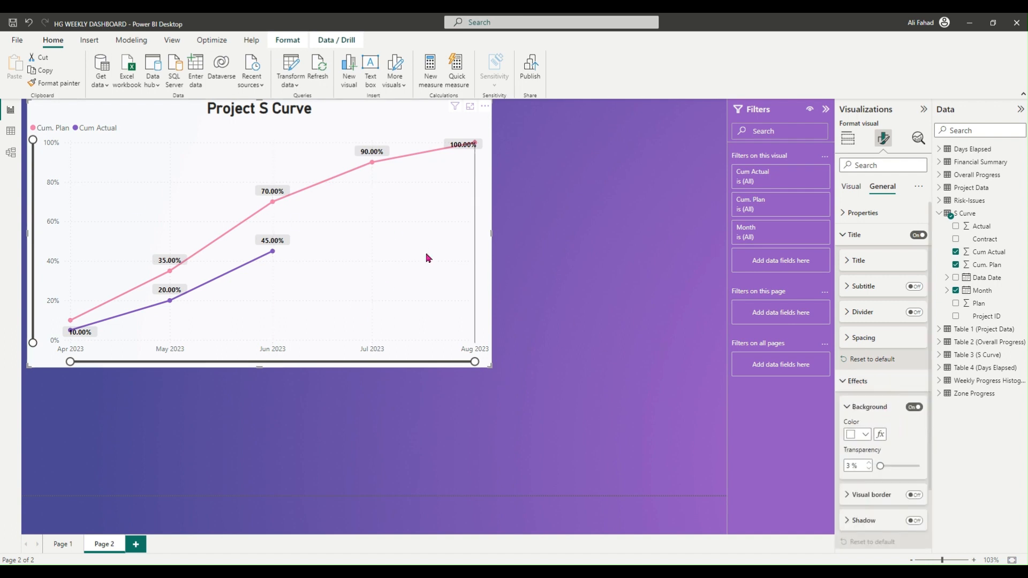
{"action": "scroll", "coordinate": [878, 423], "scroll_direction": "down", "scroll_amount": 2}
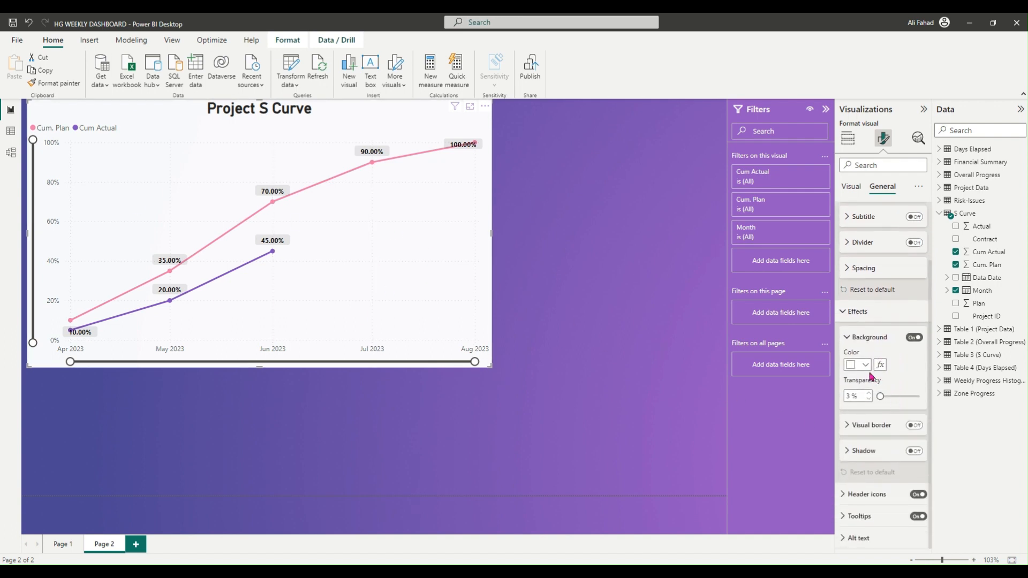
{"action": "left_click", "coordinate": [864, 365]}
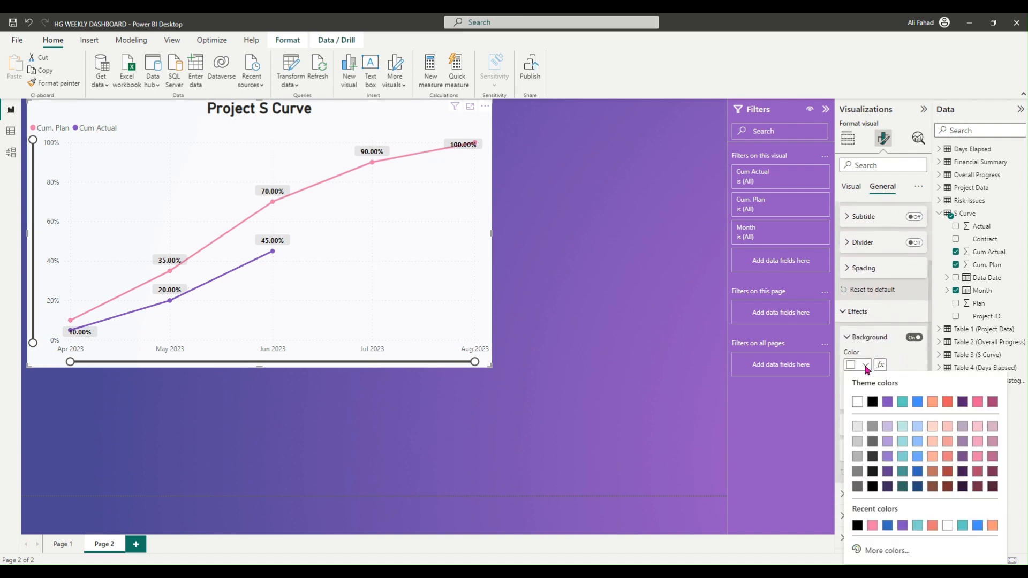
{"action": "left_click", "coordinate": [889, 427]}
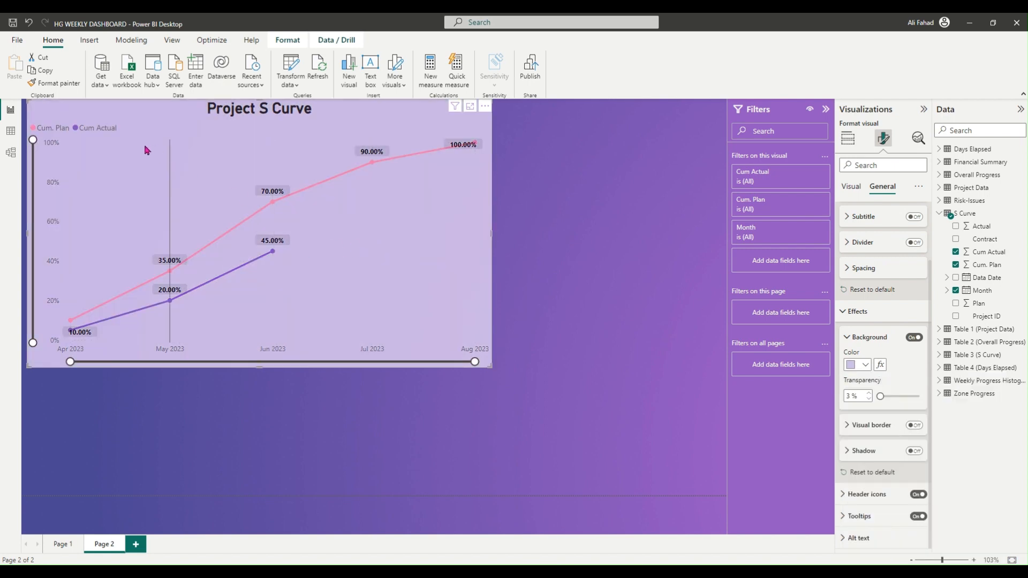
{"action": "left_click", "coordinate": [866, 368]}
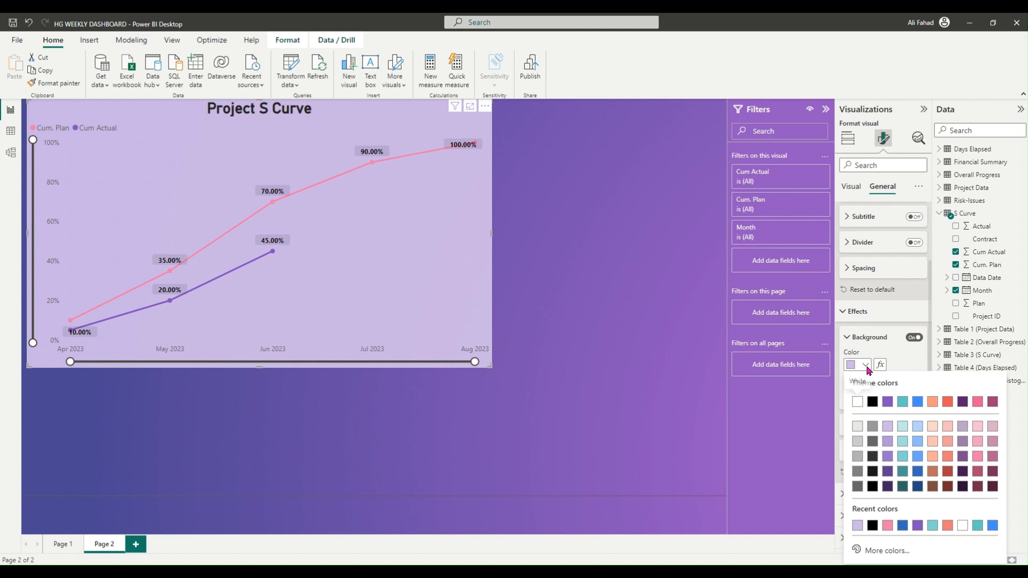
{"action": "left_click", "coordinate": [902, 427]}
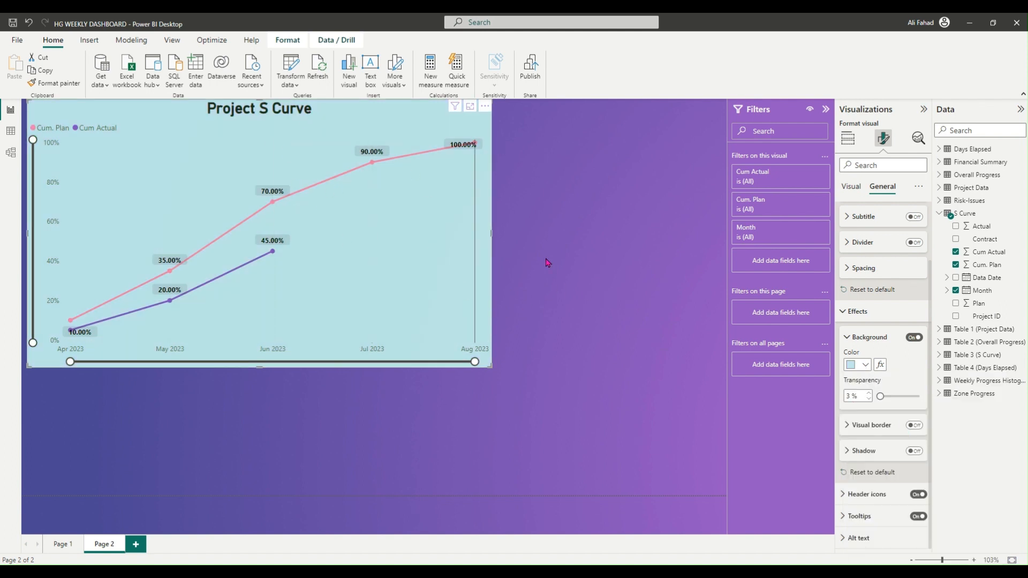
- Try the chart background at 100% transparency, set it to 0% and turn on the chart's visual border
{"action": "left_click", "coordinate": [894, 397]}
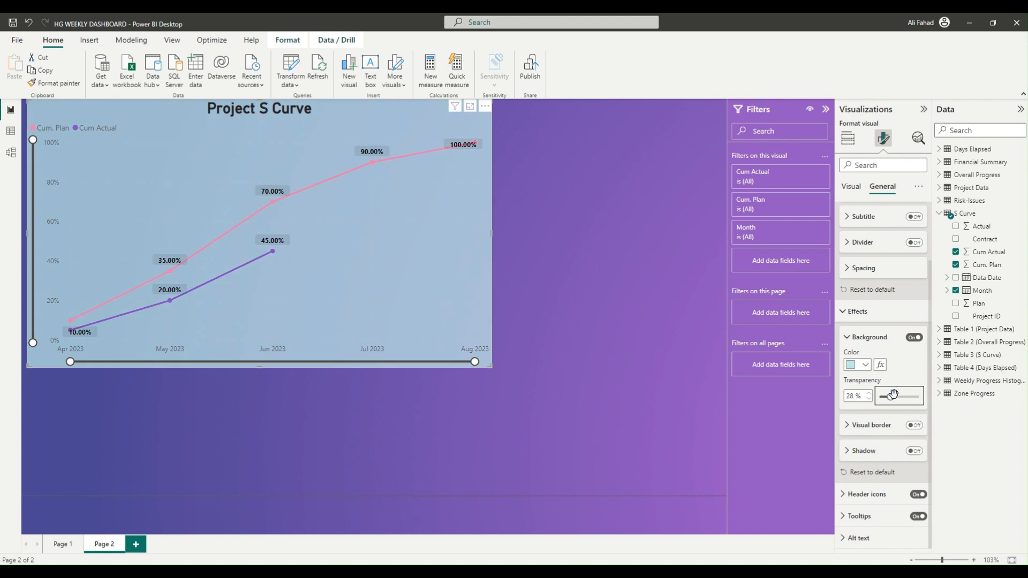
{"action": "left_click_drag", "start_coordinate": [892, 398], "coordinate": [921, 397]}
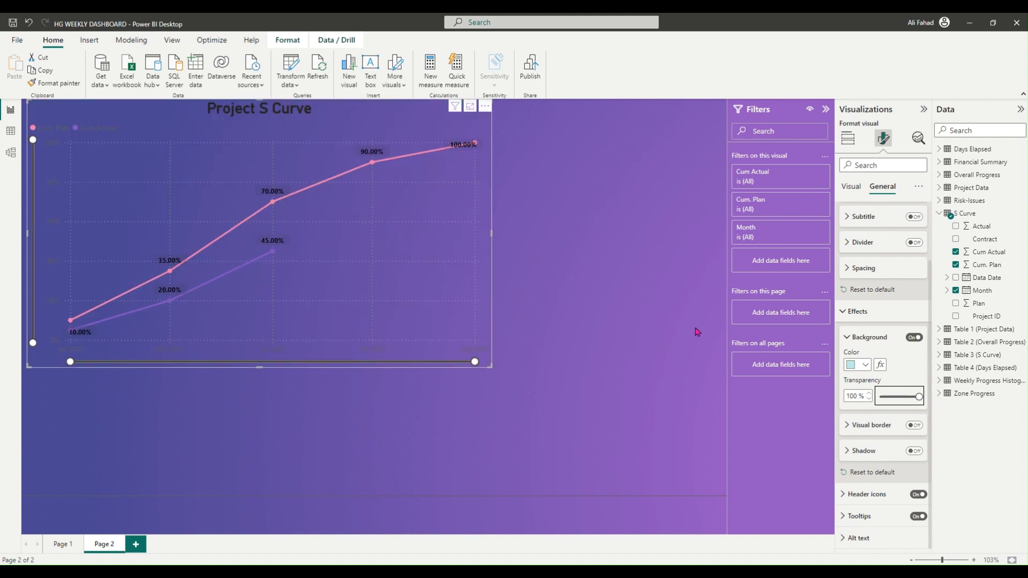
{"action": "left_click_drag", "start_coordinate": [919, 396], "coordinate": [878, 399]}
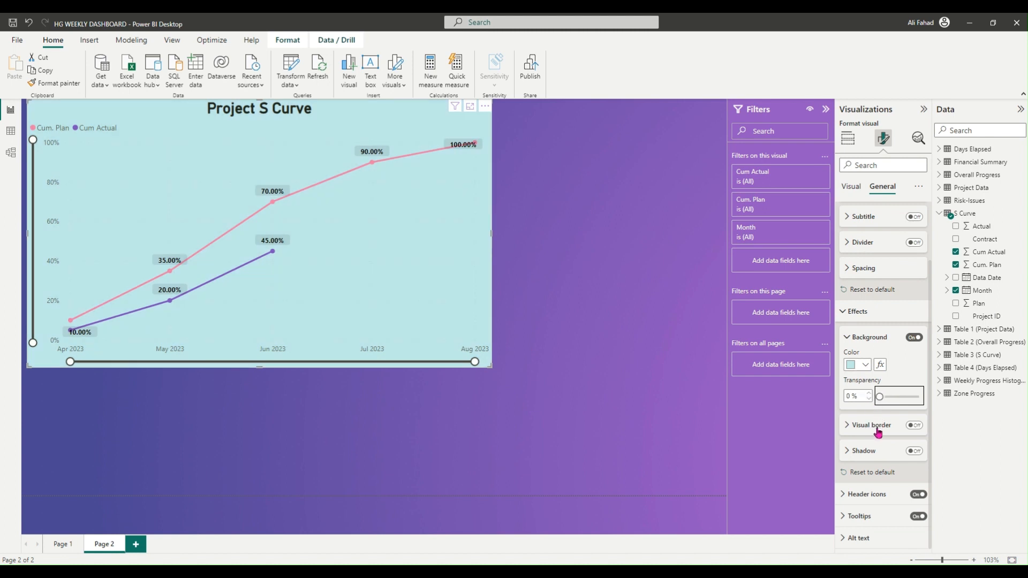
{"action": "left_click", "coordinate": [919, 426]}
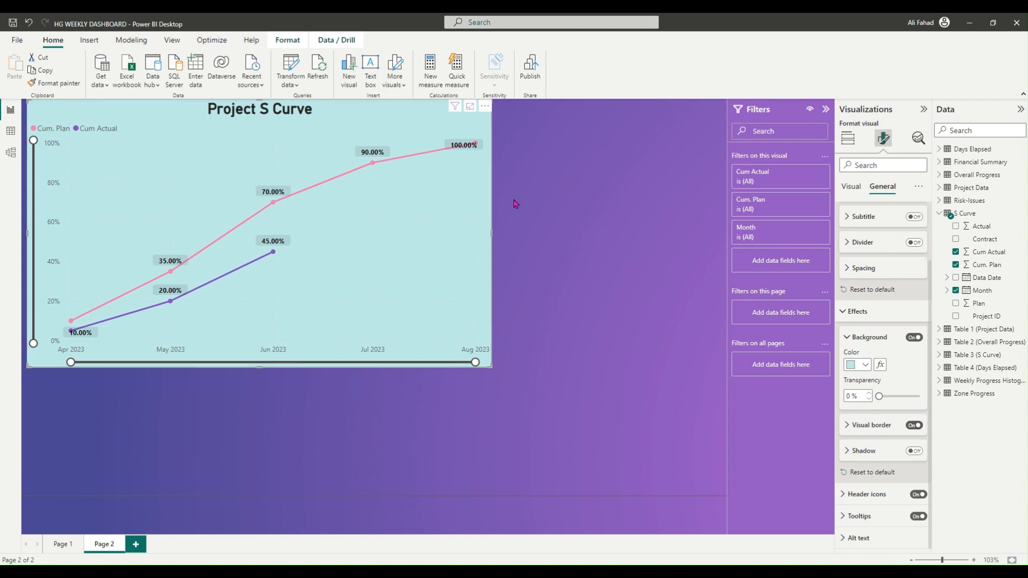
- Turn off the chart's visual border
{"action": "left_click", "coordinate": [915, 426]}
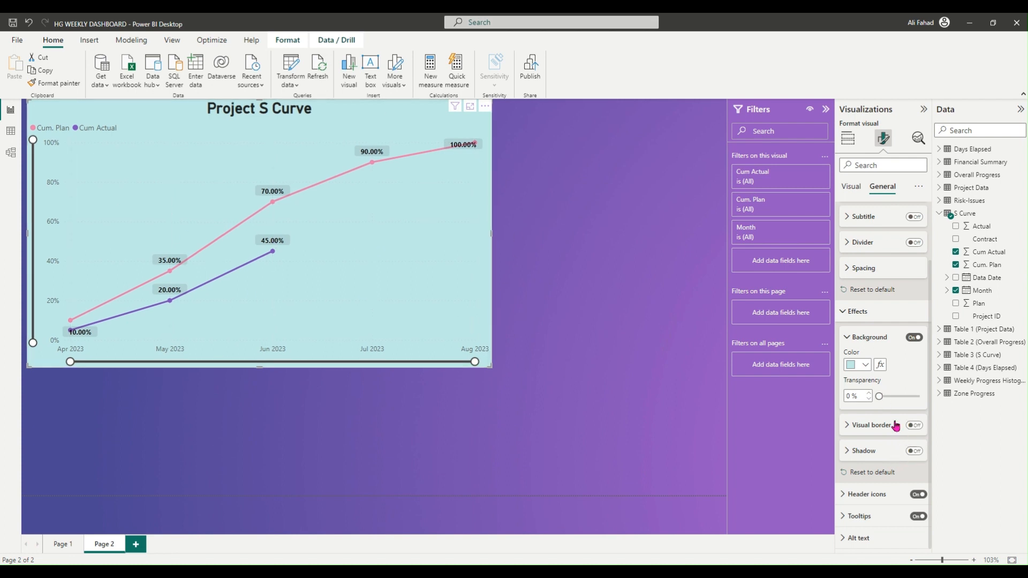
- Try a black background for the chart's header icons and set it back to white
{"action": "left_click", "coordinate": [878, 495]}
{"action": "scroll", "coordinate": [878, 487], "scroll_direction": "down", "scroll_amount": 4}
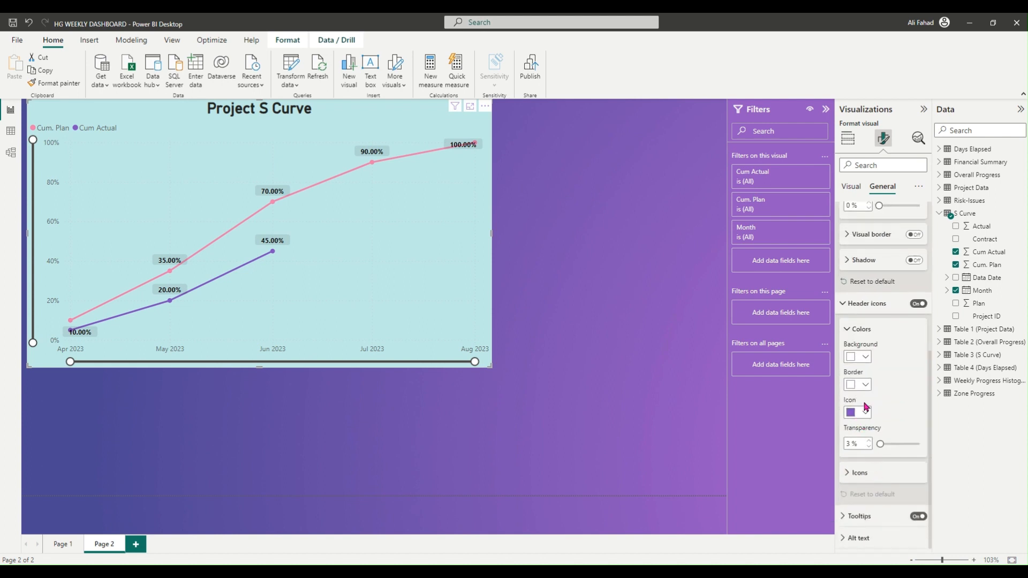
{"action": "left_click", "coordinate": [866, 357]}
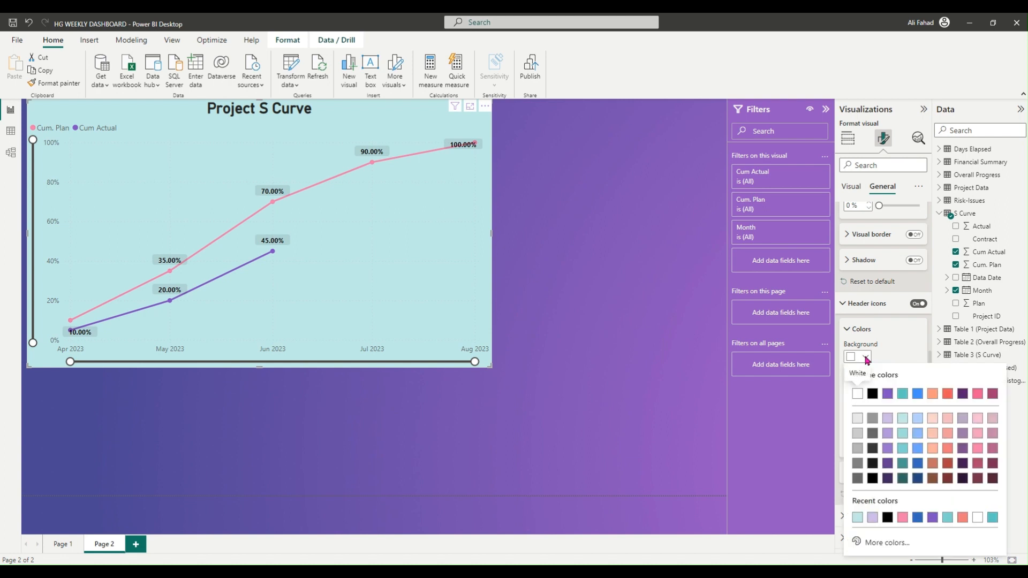
{"action": "left_click", "coordinate": [873, 395]}
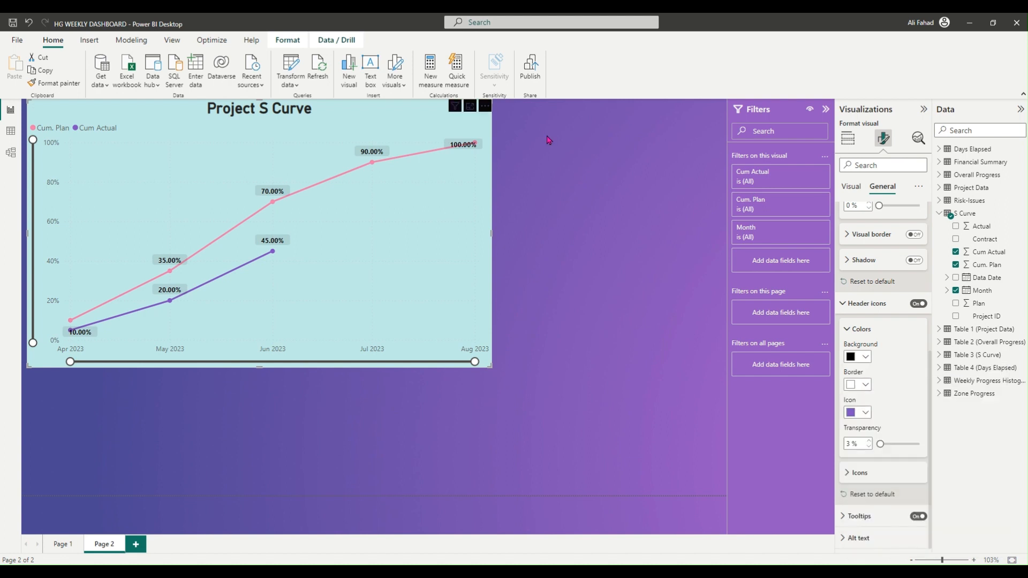
{"action": "left_click", "coordinate": [865, 358]}
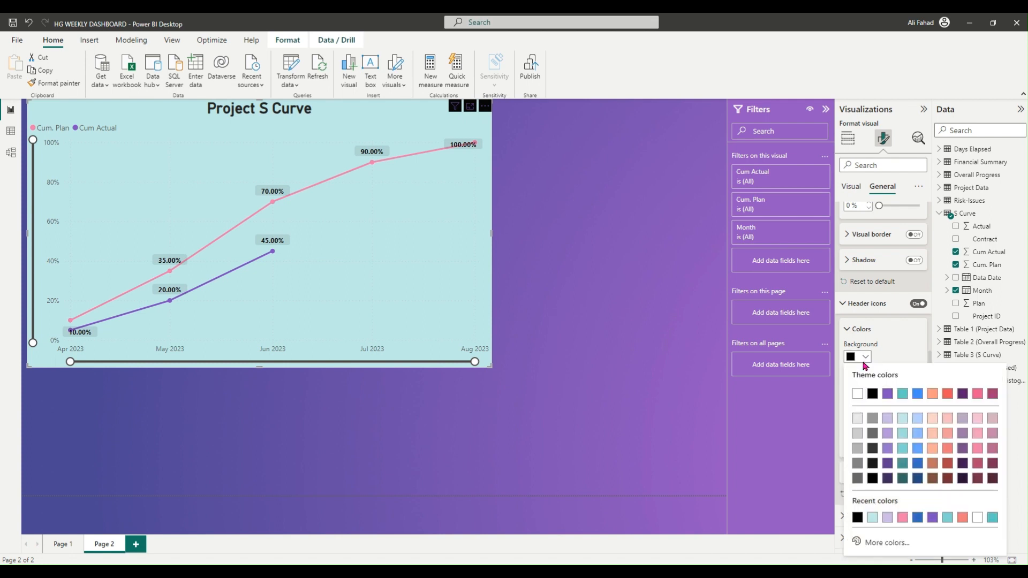
{"action": "left_click", "coordinate": [858, 394]}
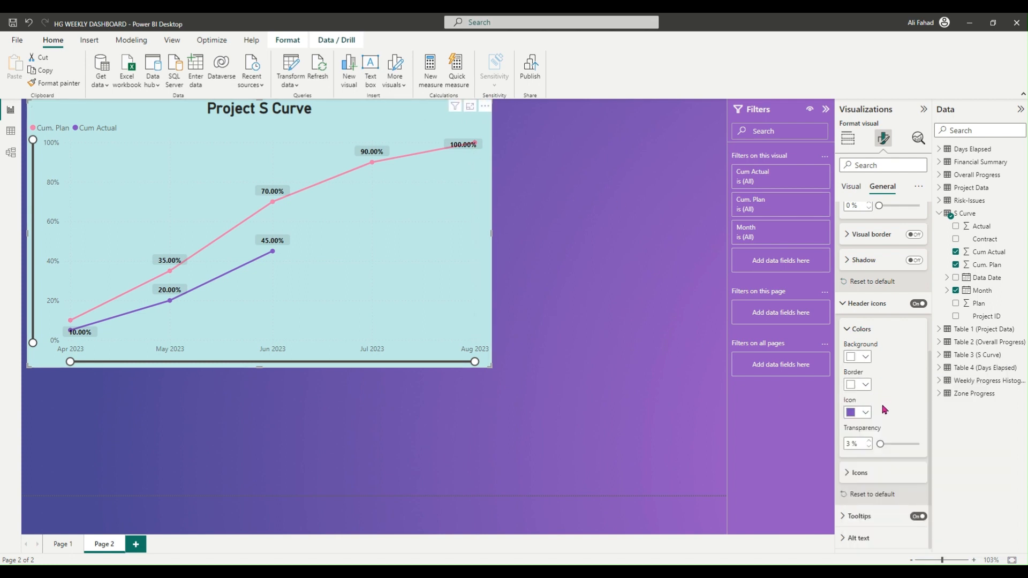
- Collapse the Colors, Header icons, Effects and Title groups in the chart's general formatting settings
{"action": "left_click", "coordinate": [864, 330]}
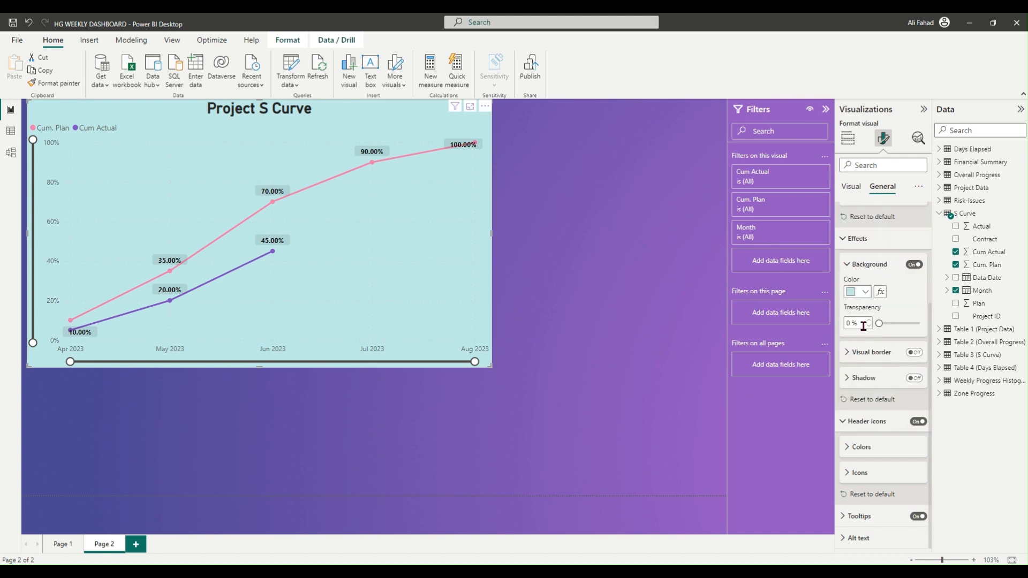
{"action": "left_click", "coordinate": [857, 422]}
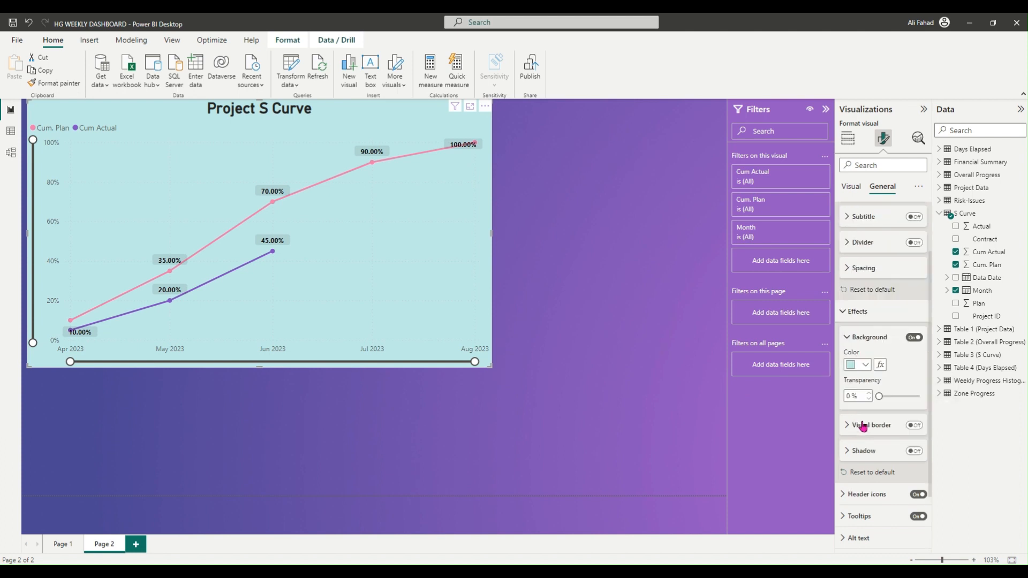
{"action": "left_click", "coordinate": [859, 314]}
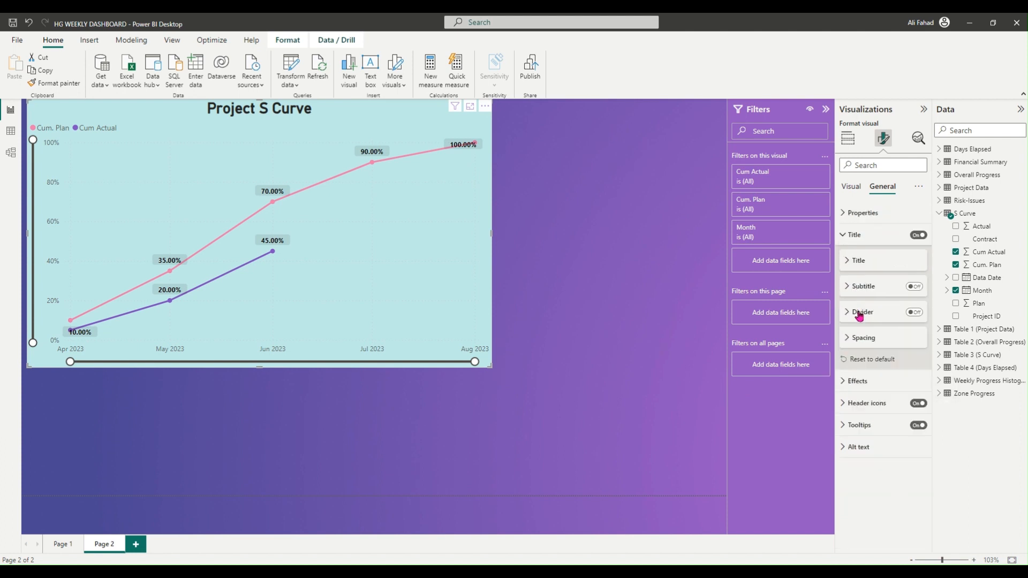
{"action": "left_click", "coordinate": [854, 238]}
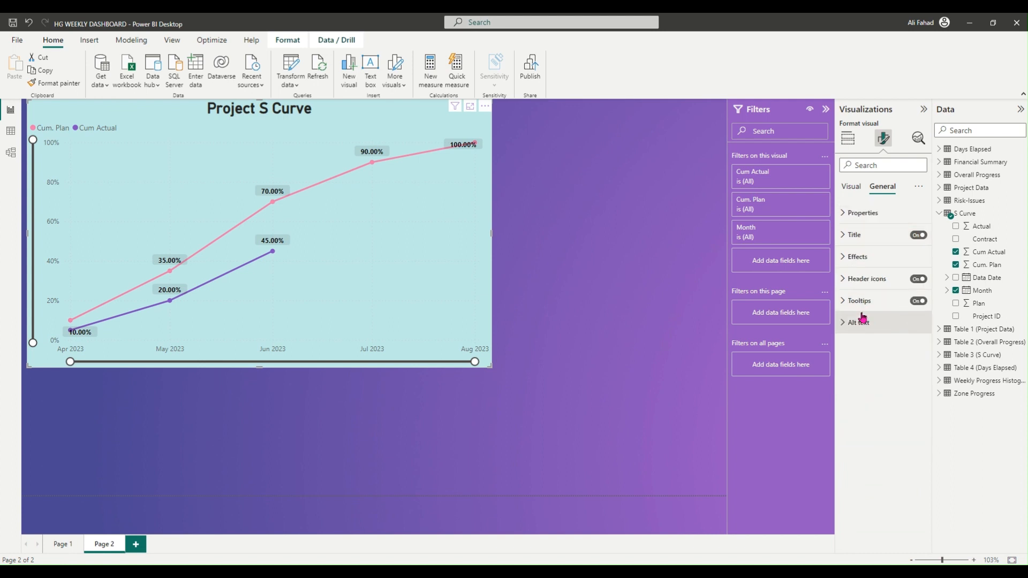